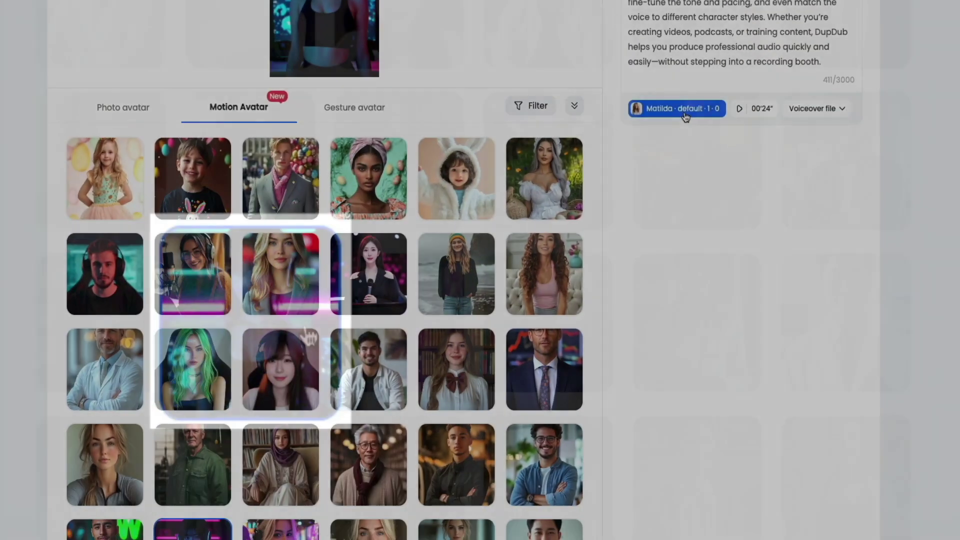
- Apply the tree-lined parking-lot background to the leather-jacket man photo avatar
click(686, 117)
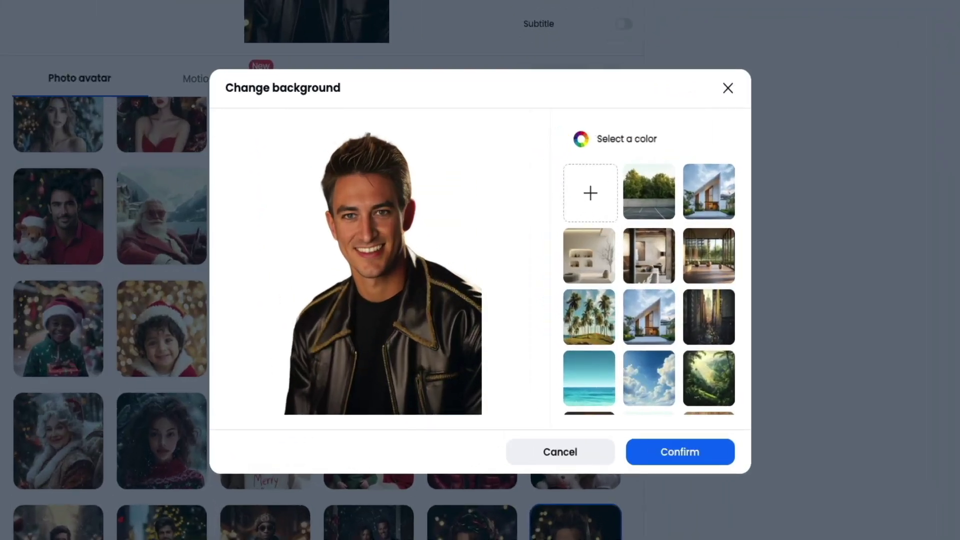
click(658, 200)
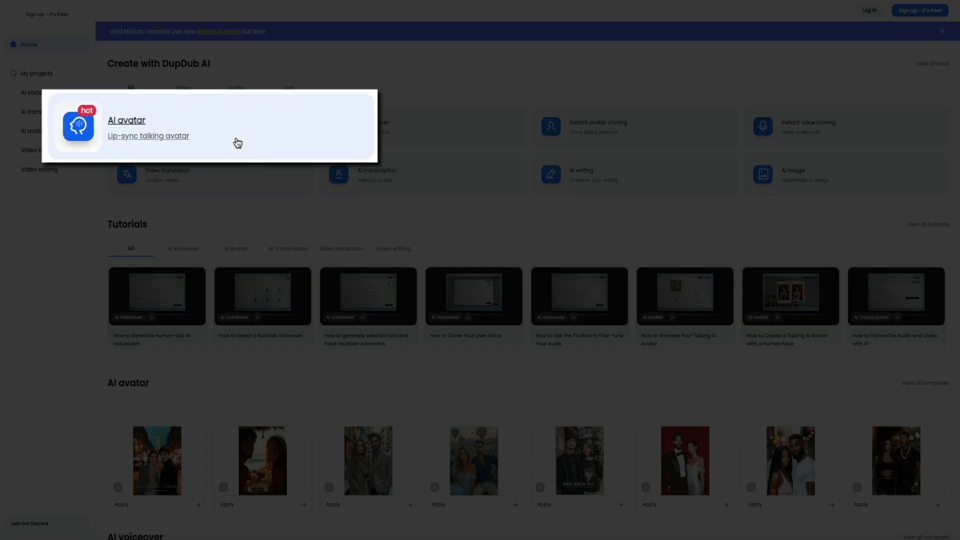
- Enter the AI avatar lip-sync creator and bring up its motion avatar templates
click(226, 136)
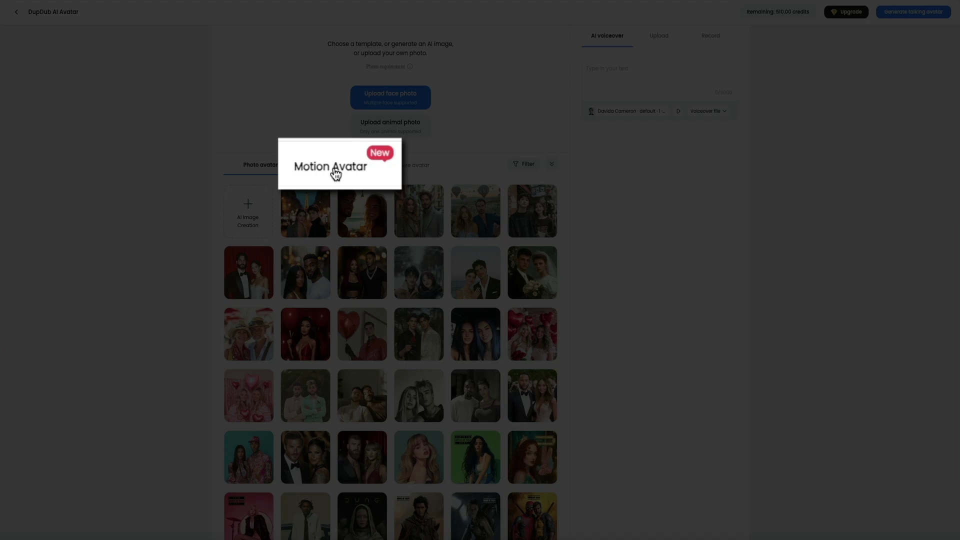
click(334, 173)
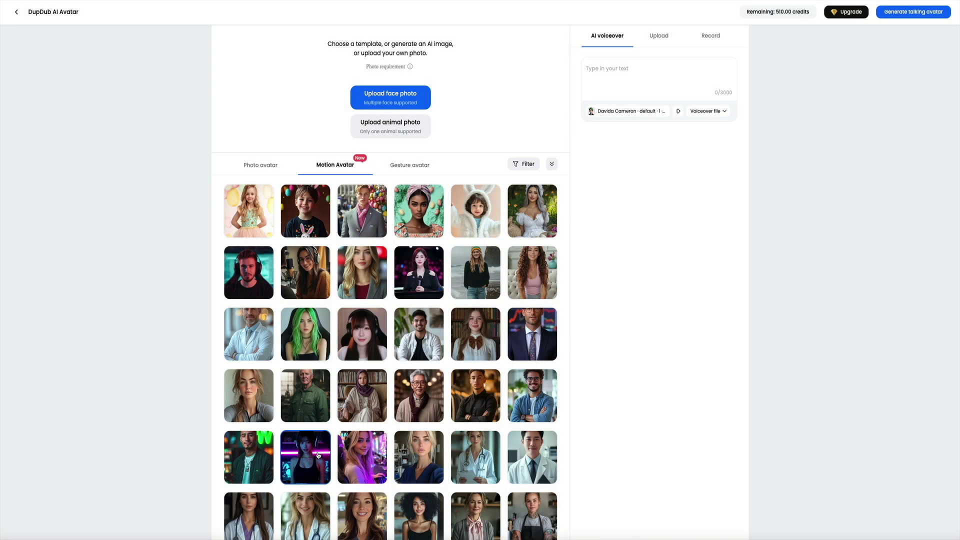
- Load the neon-lit woman with headphones motion template as the avatar
click(318, 454)
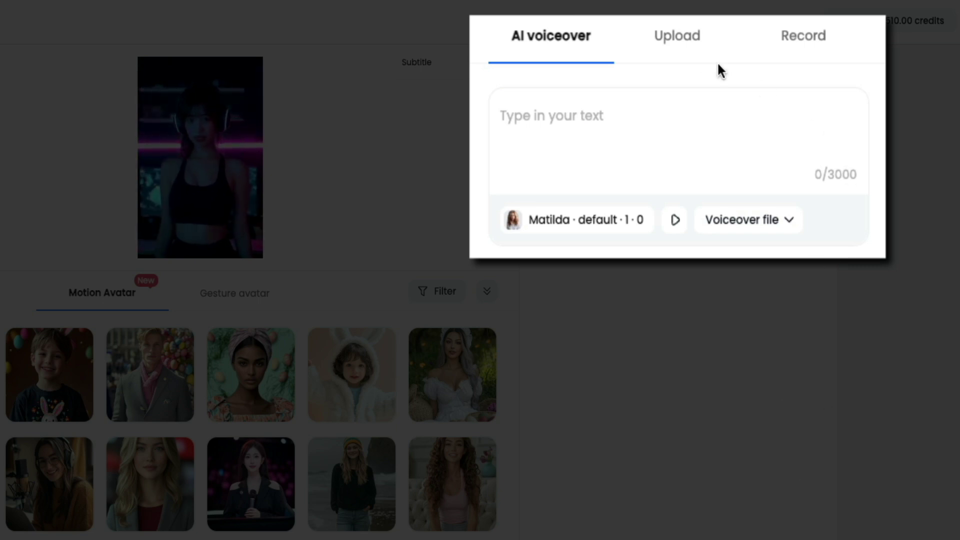
click(688, 50)
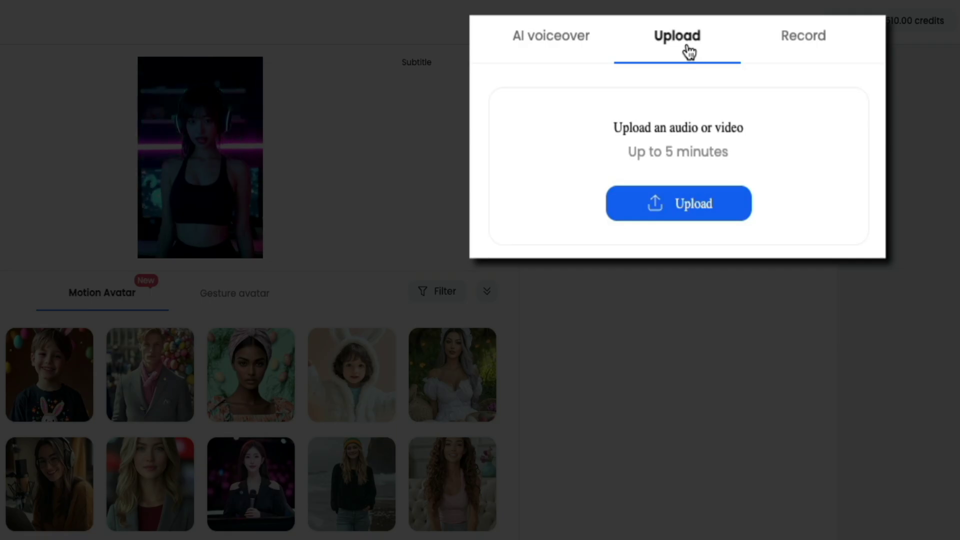
click(797, 52)
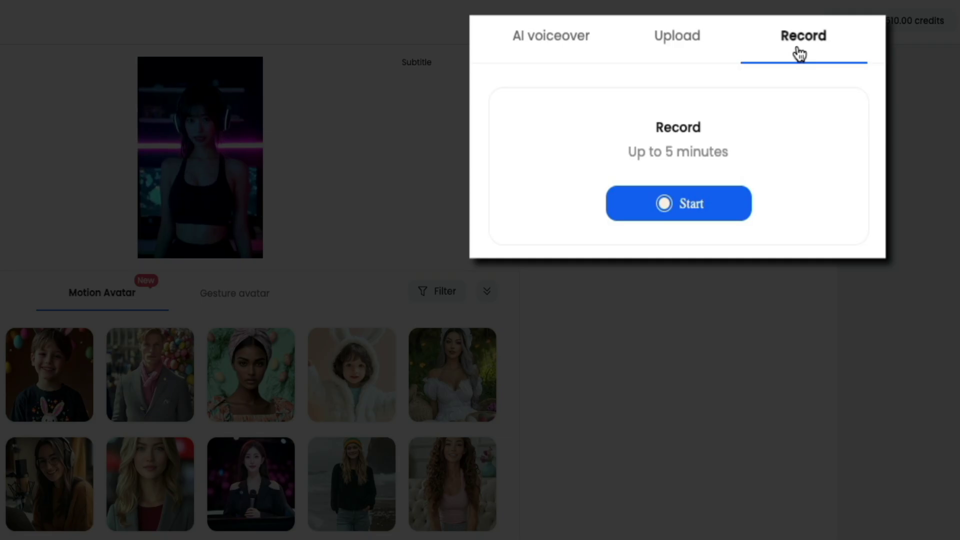
click(570, 36)
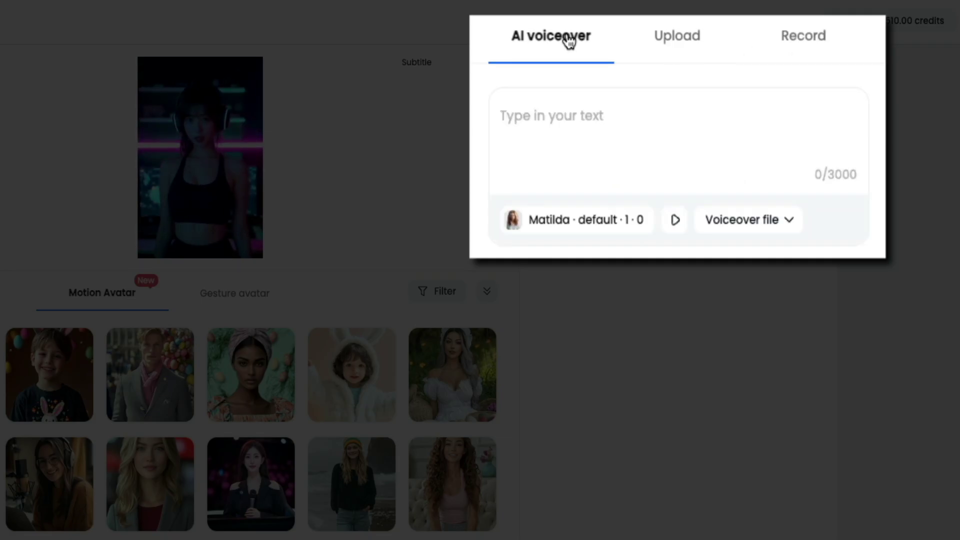
click(581, 120)
- Enter 'Thanks, Ben!' and paste the rest of the 411-character voiceover script
text(Thanks, Ben!)
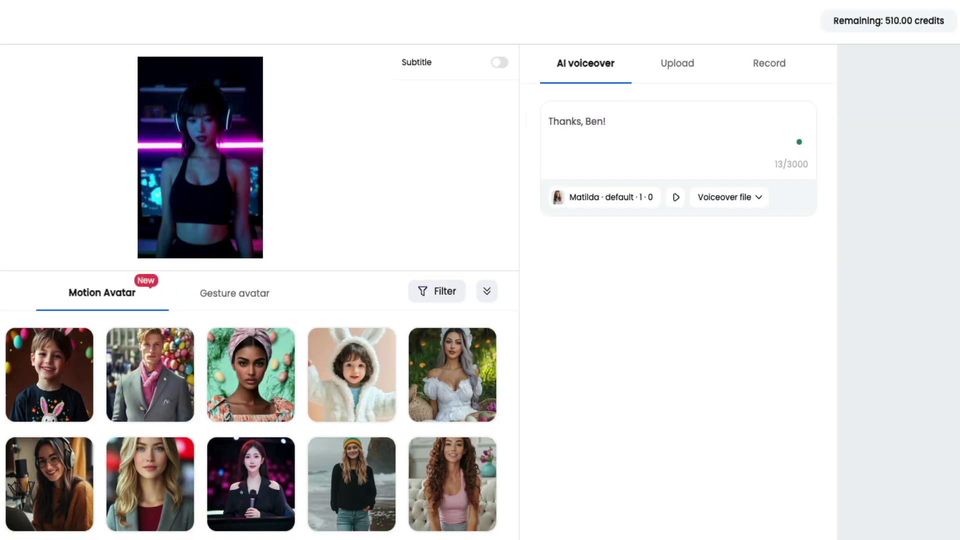
text(With DupDub, you can turn any script into a natural-sounding voiceover in seconds. You can choose from hundreds of voices in multiple languages, fine-tune the tone and pacing, and even match the voice to different character styles. Whether you’re creating videos, podcasts, or training content, DupDub helps you produce professional audio quickly and easily—without stepping into a recording booth.)
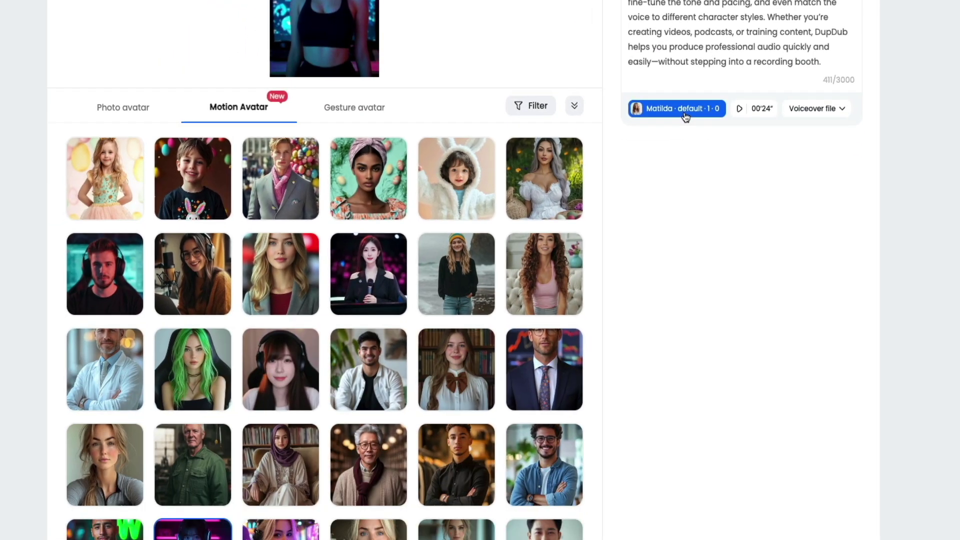
- Browse the voice library and play a sample of Matilda's voice
click(624, 308)
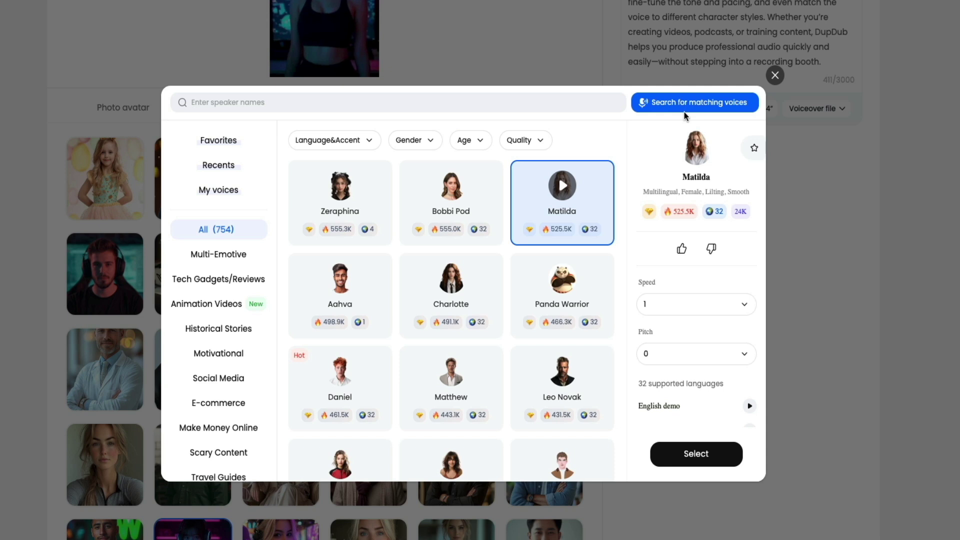
scroll(745, 300, down, 4)
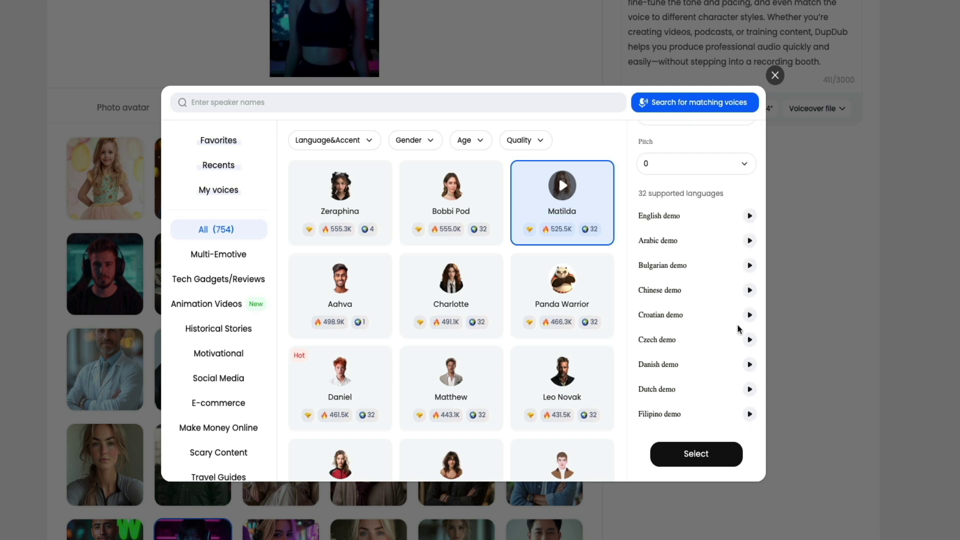
scroll(740, 328, down, 2)
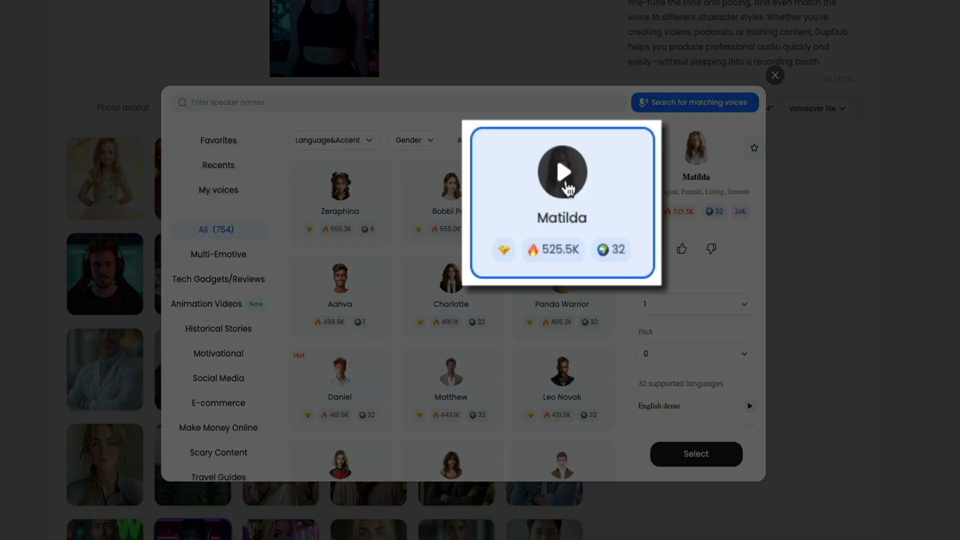
click(568, 189)
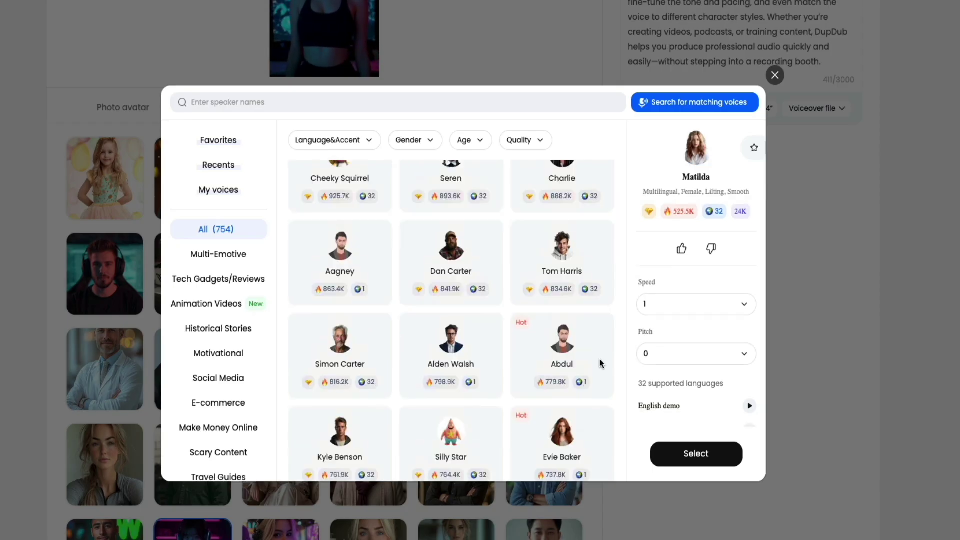
- Audition Nicole's voice and choose it for the voiceover
scroll(599, 359, up, 3)
scroll(598, 359, up, 4)
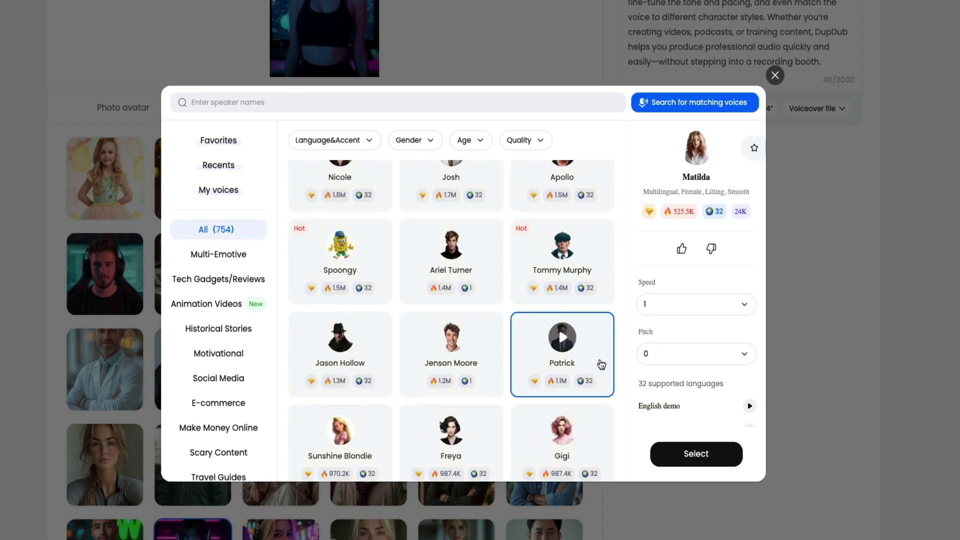
click(350, 277)
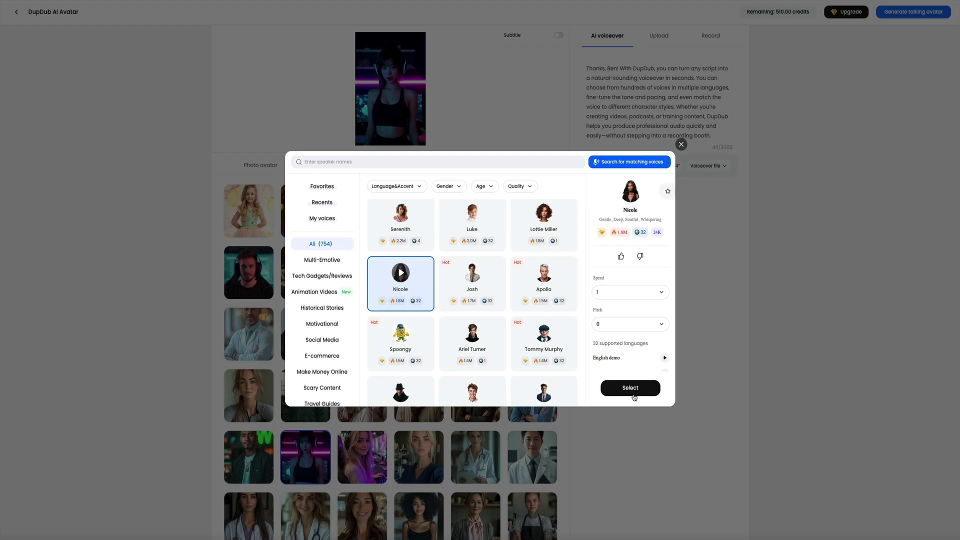
click(632, 395)
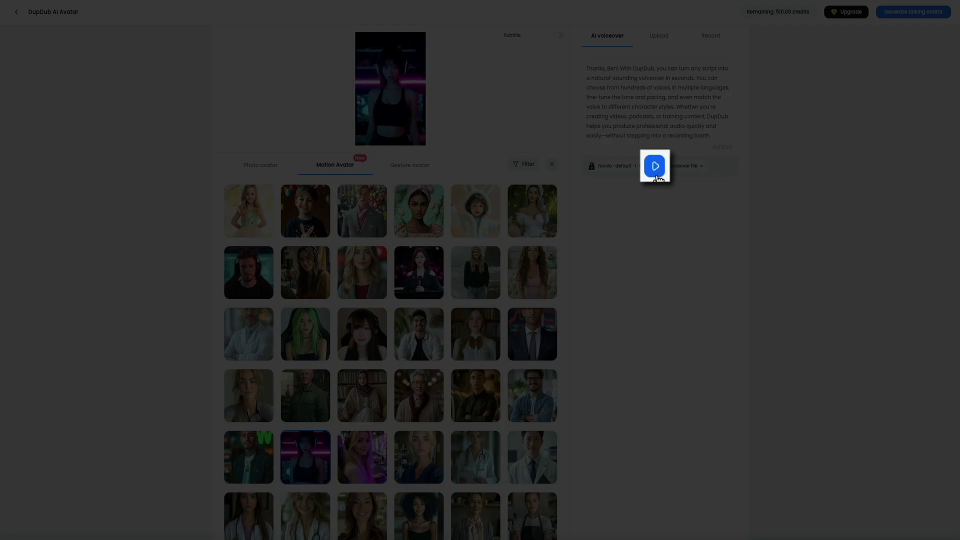
- Generate and play the 22-second Nicole voiceover preview
click(656, 169)
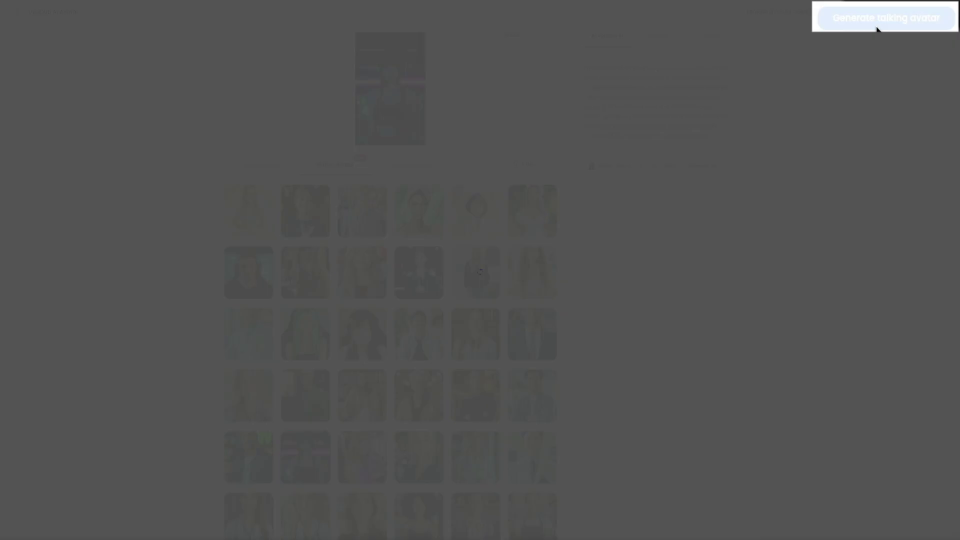
- Generate the neon avatar talking video, confirming the 4.4-credit cost
click(907, 16)
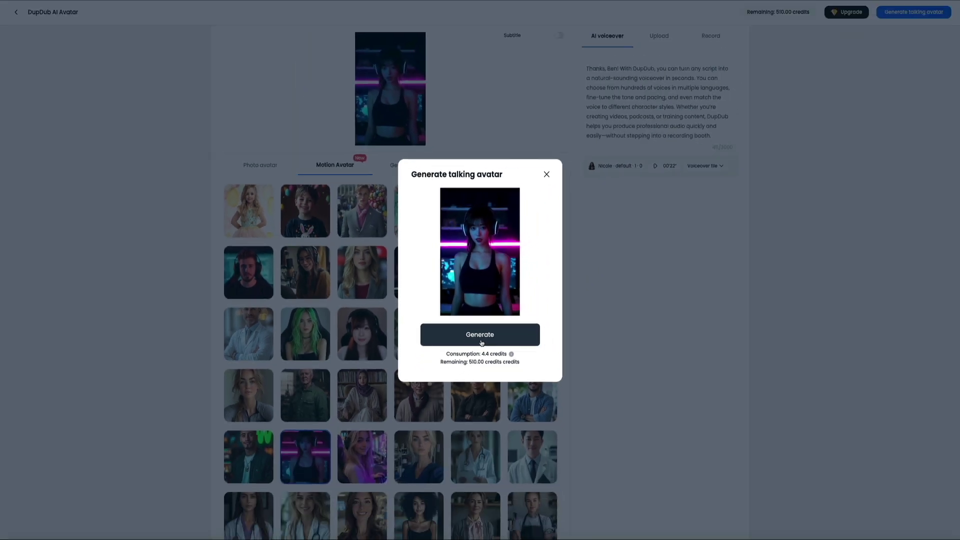
click(481, 343)
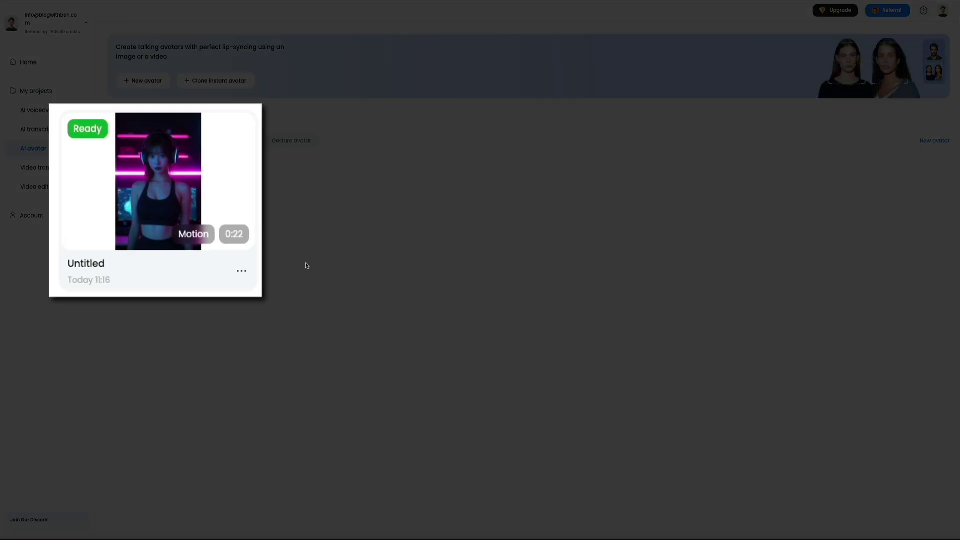
- Watch the finished 22-second avatar video and send it to the editor for post-editing
mouse_move(173, 201)
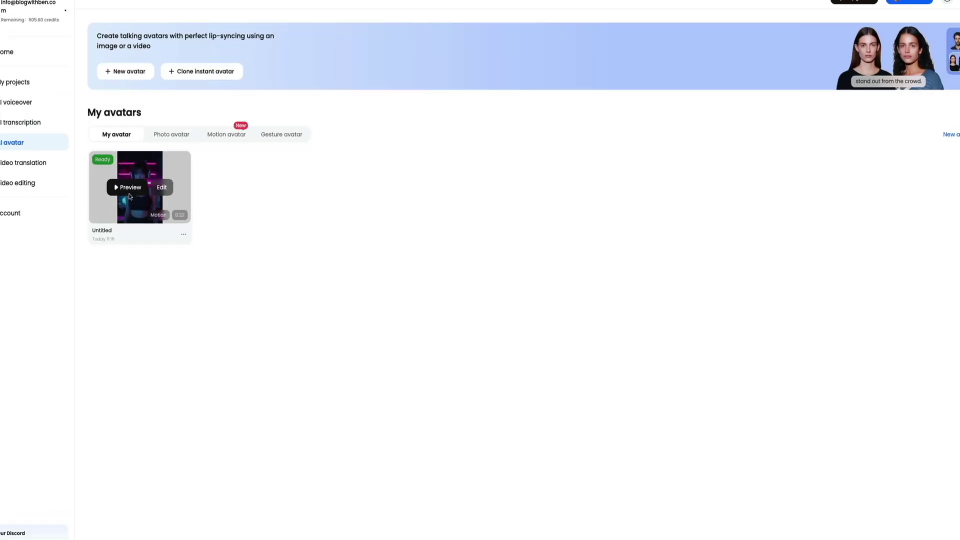
click(129, 194)
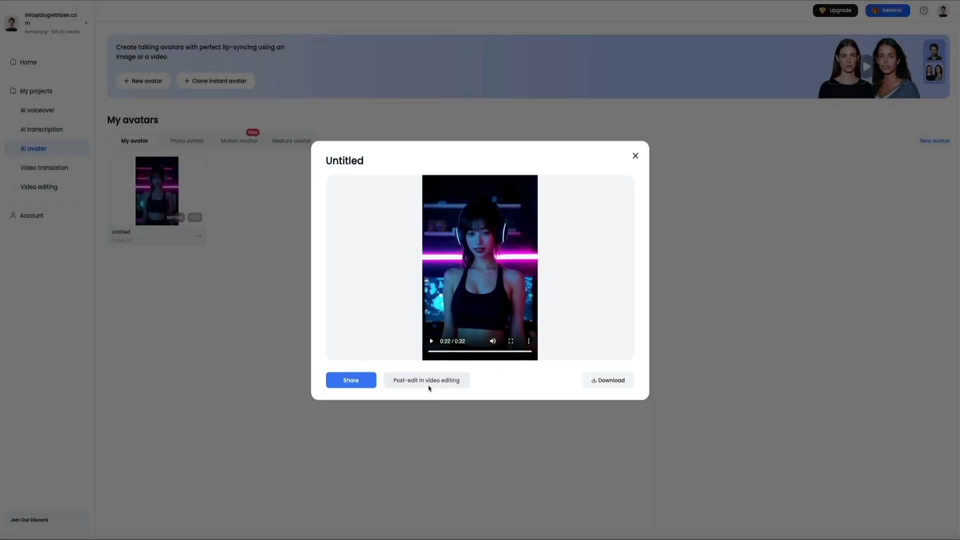
click(429, 386)
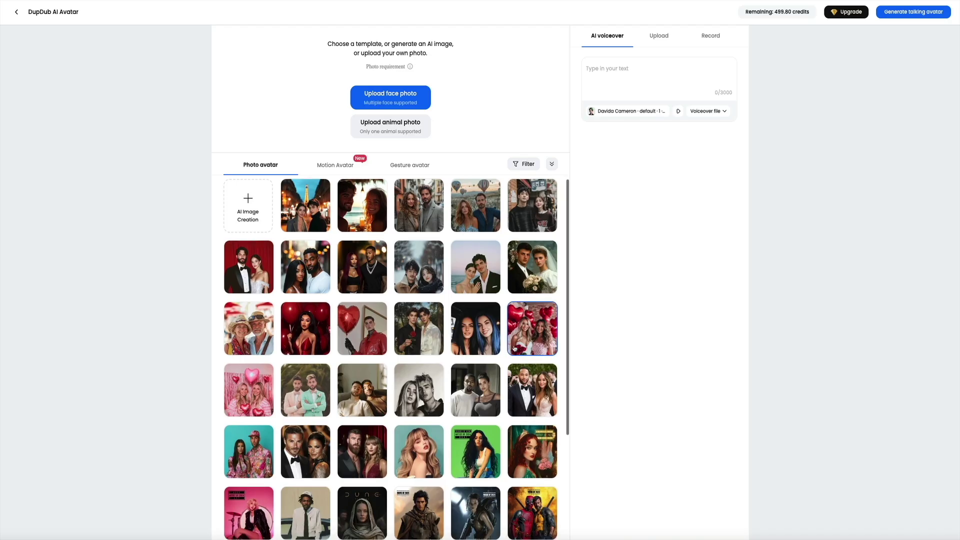
- Pick the smiling leather-jacket man from the Christmas photo avatar templates
scroll(513, 349, down, 3)
scroll(514, 349, down, 10)
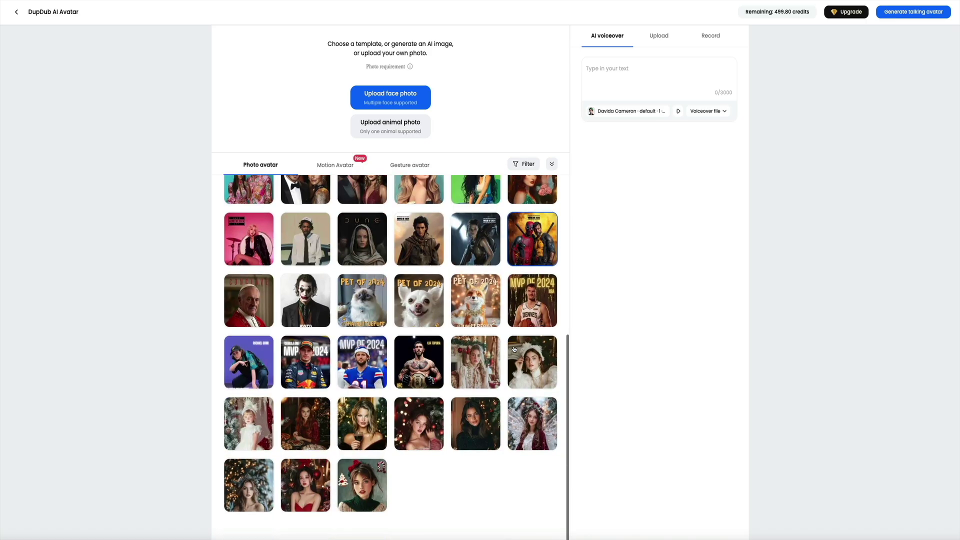
click(552, 433)
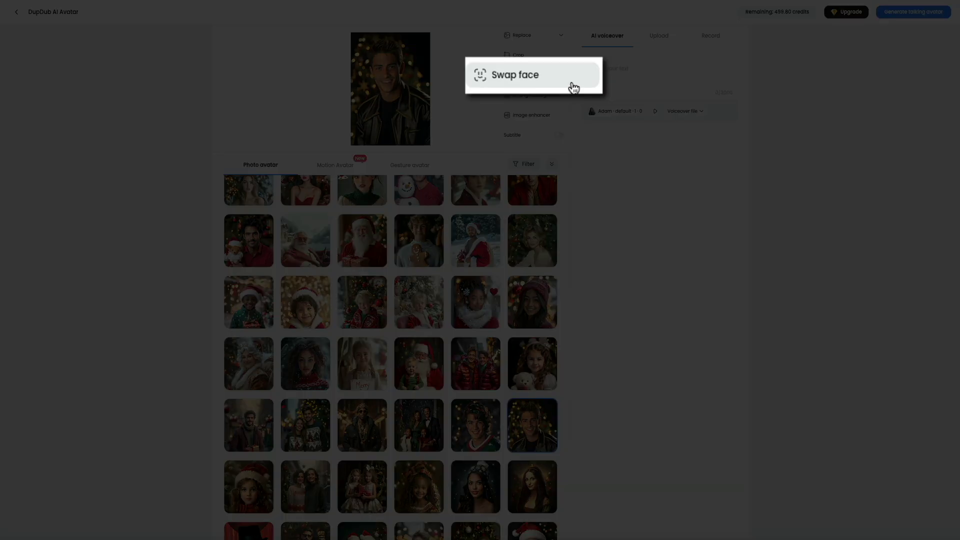
- Upload a portrait image through Swap face and confirm it onto the leather-jacket avatar
click(553, 77)
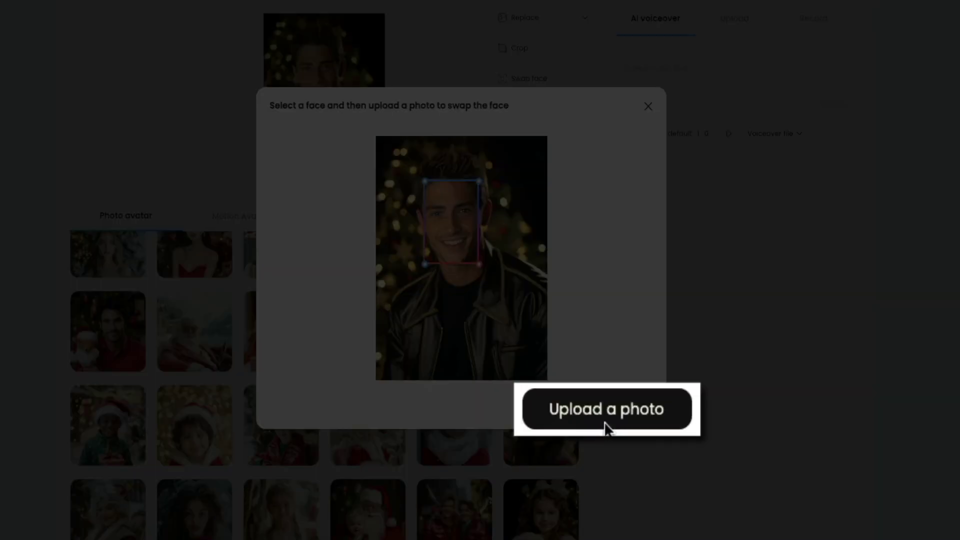
click(606, 423)
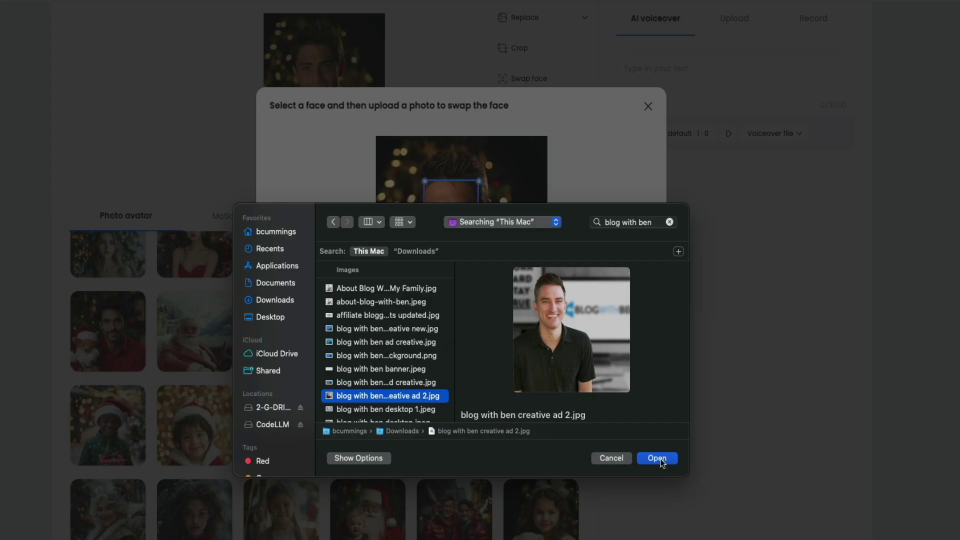
click(656, 458)
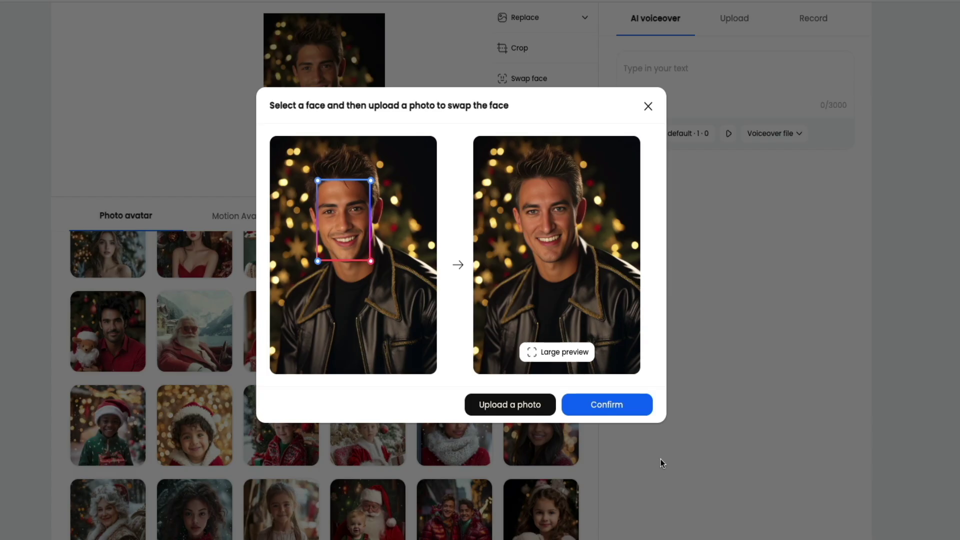
click(605, 410)
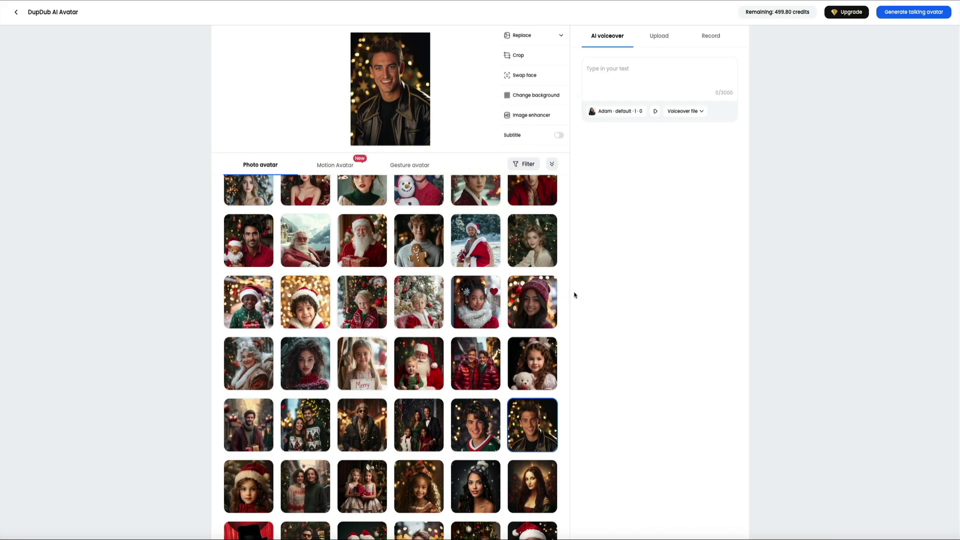
- Try preset backdrops: trees, modern house, glass room, cloudy sky, gradients and white room
click(523, 102)
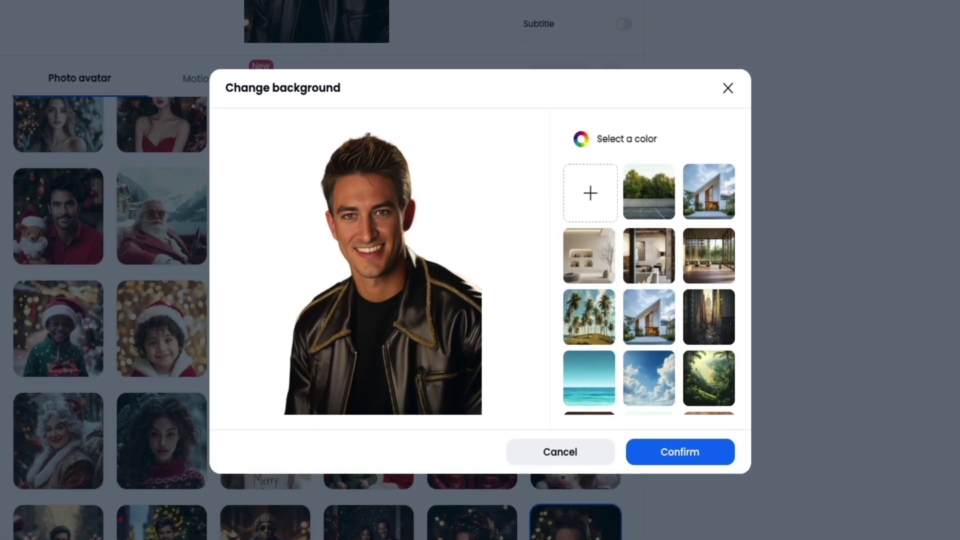
click(658, 200)
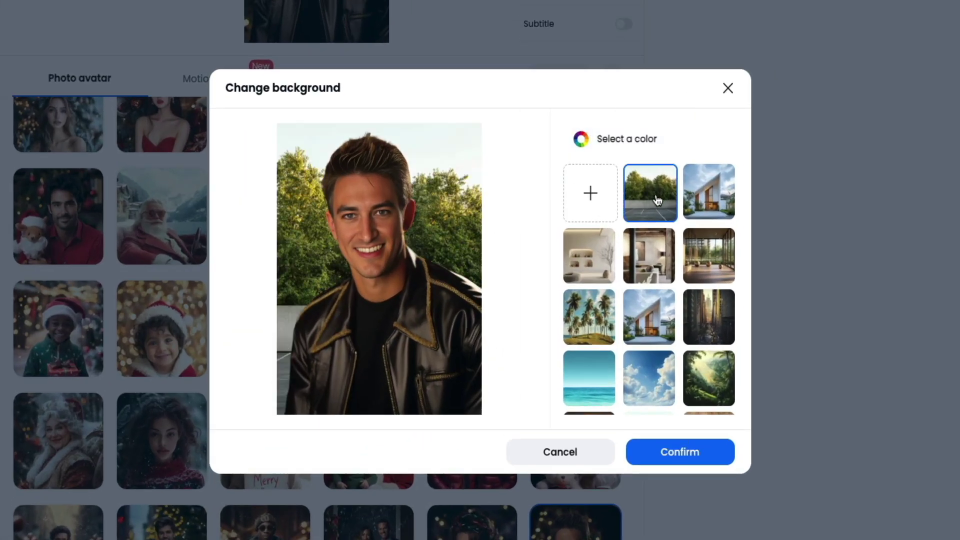
click(711, 202)
click(718, 272)
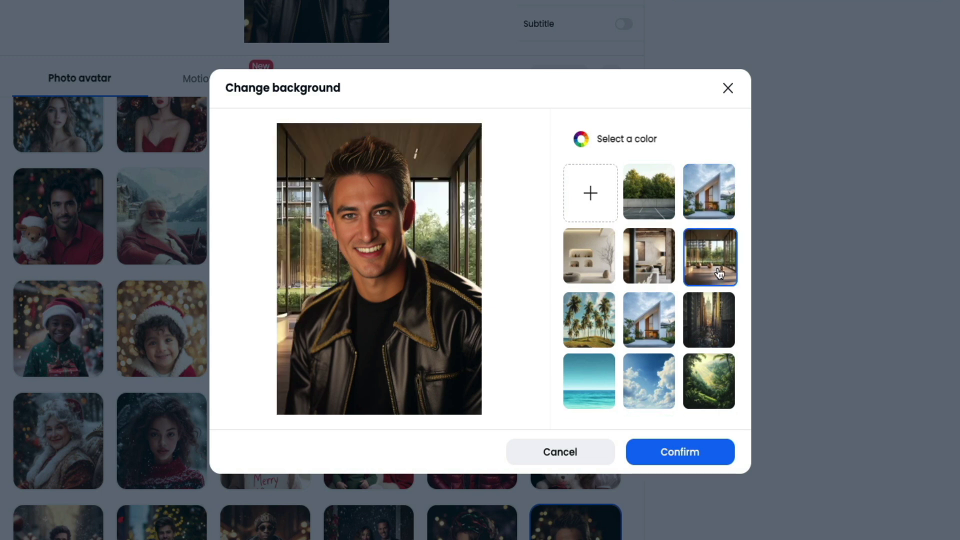
click(649, 380)
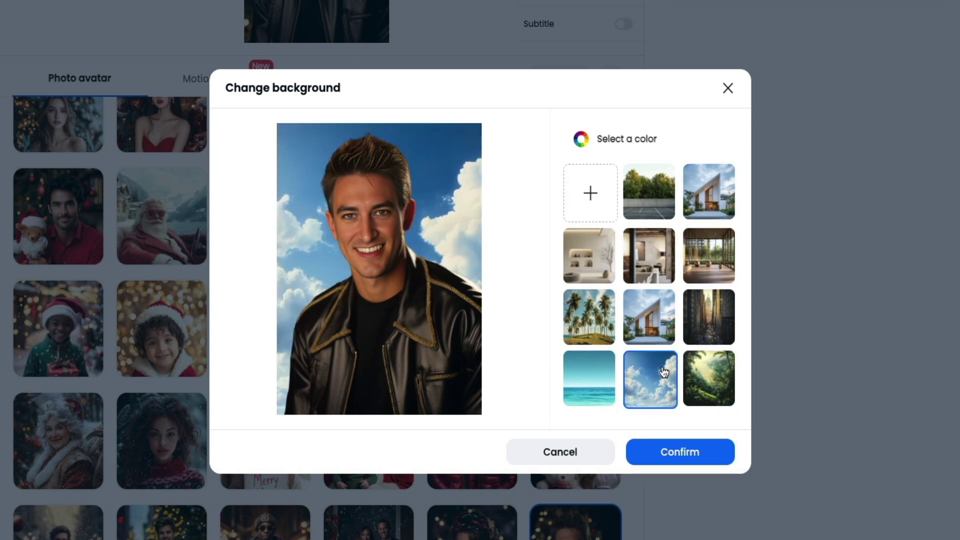
scroll(649, 380, down, 4)
click(715, 294)
click(710, 358)
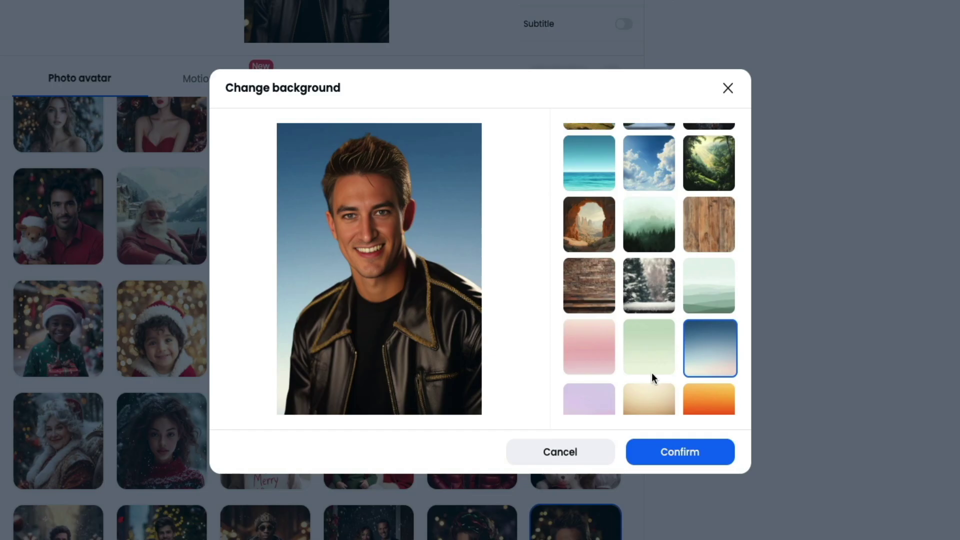
click(650, 375)
click(591, 406)
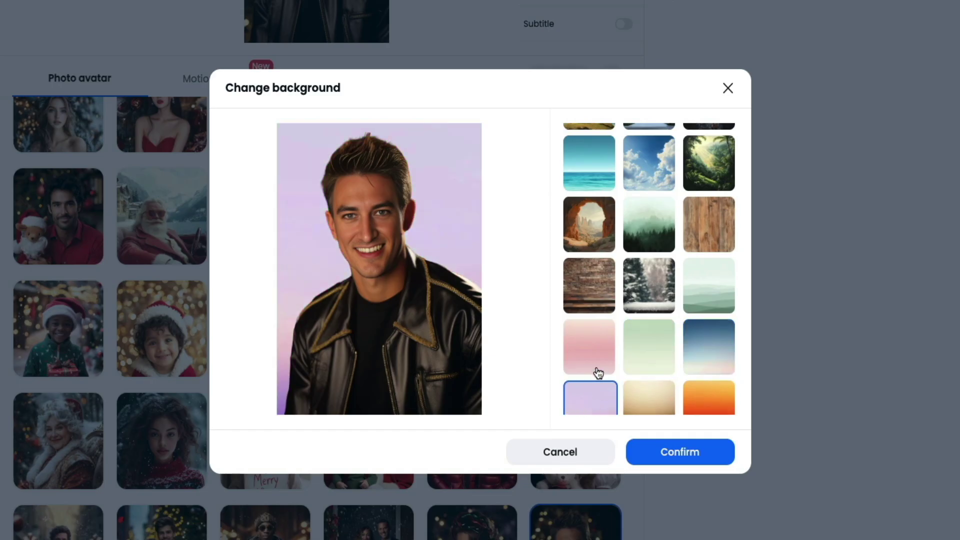
scroll(598, 370, up, 5)
click(597, 265)
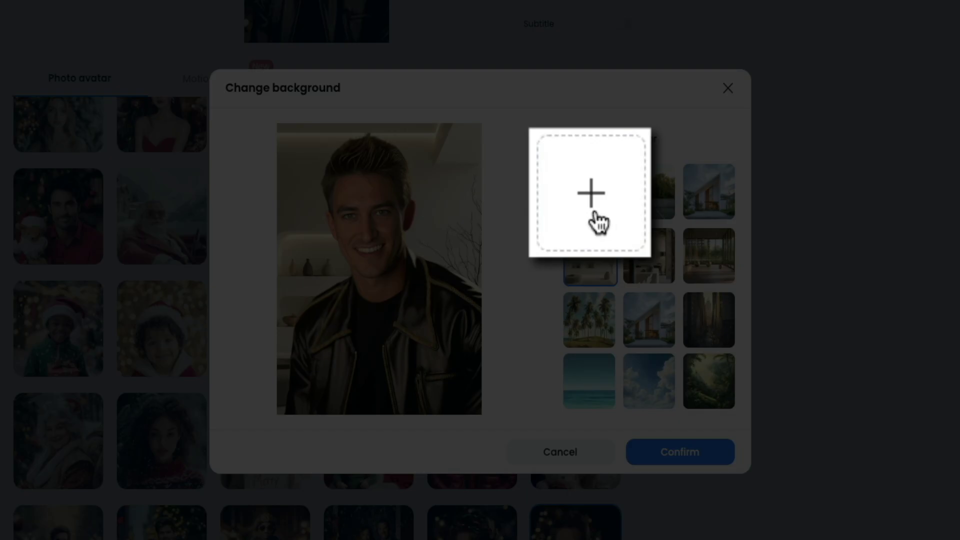
- Upload your own blue-logo image file as the avatar's background
click(595, 208)
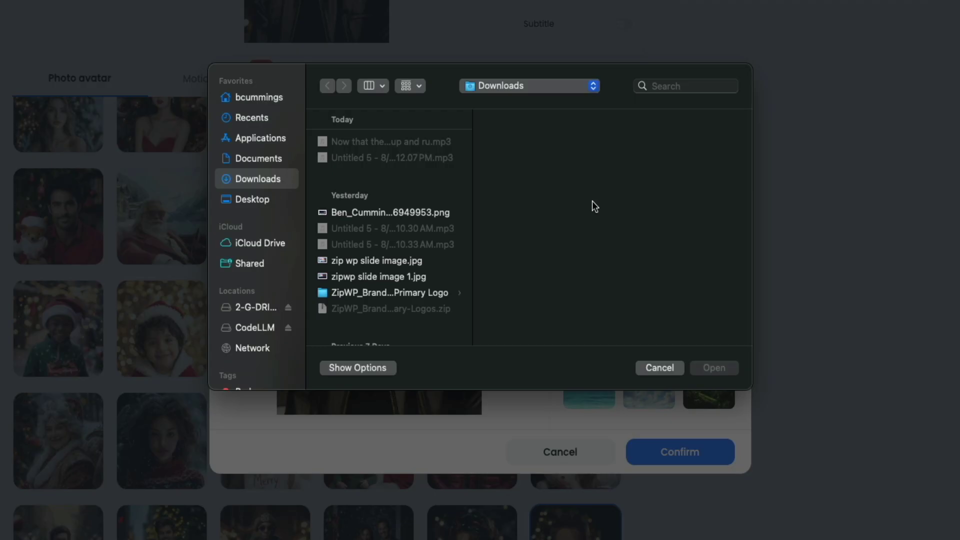
click(683, 85)
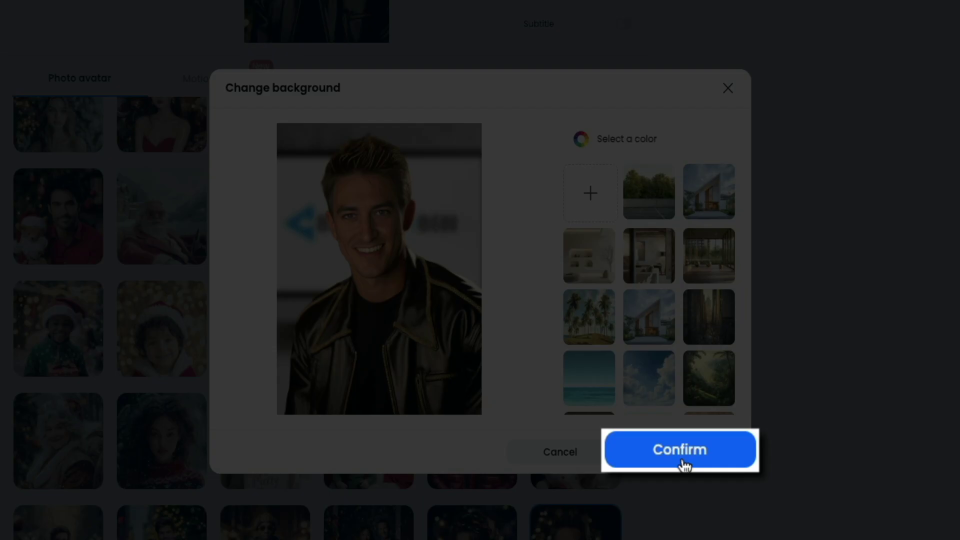
click(682, 463)
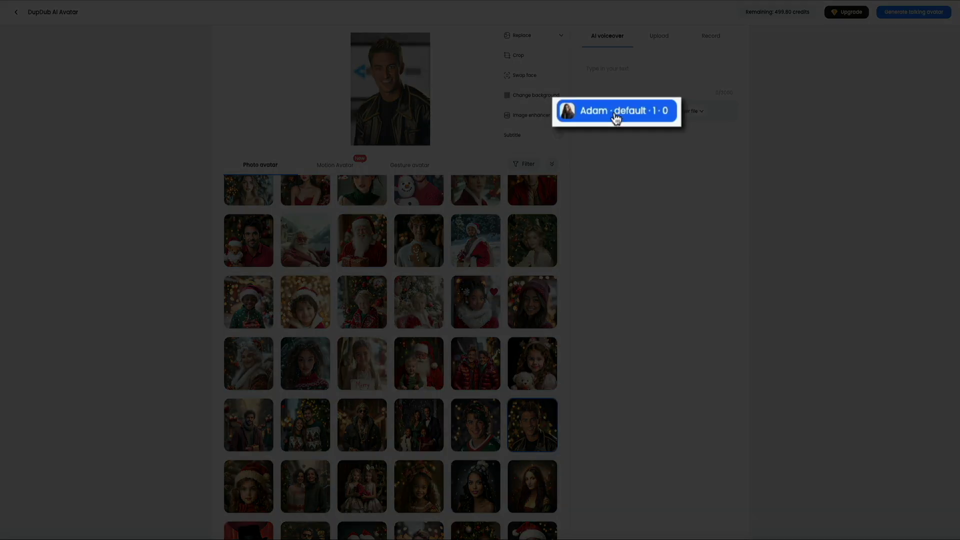
- Set the voiceover voice to the cloned Blog With Ben voice from My voices
click(615, 113)
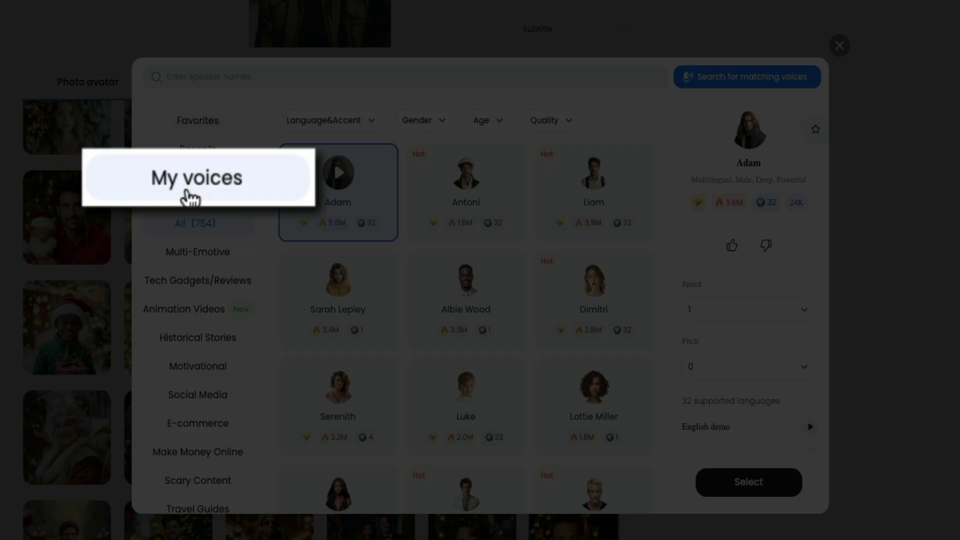
click(194, 186)
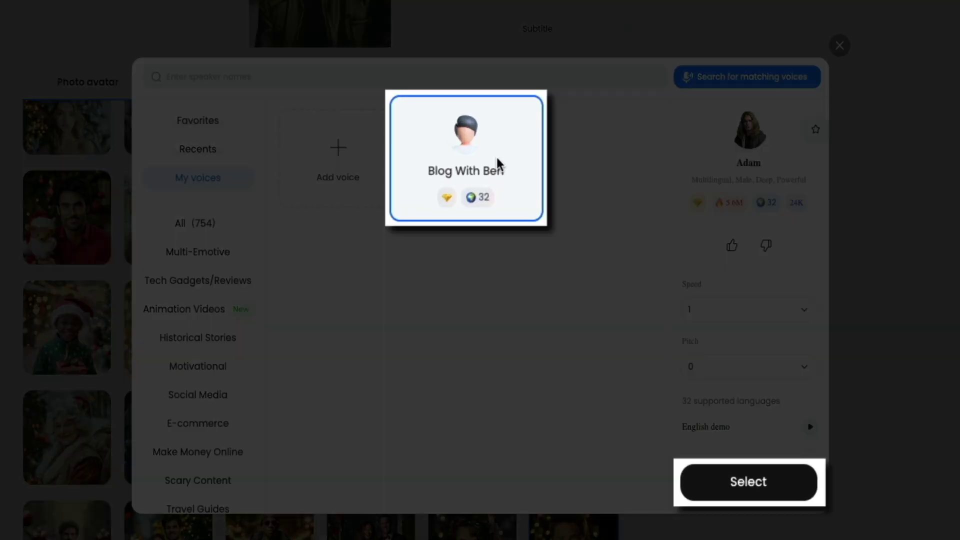
click(496, 157)
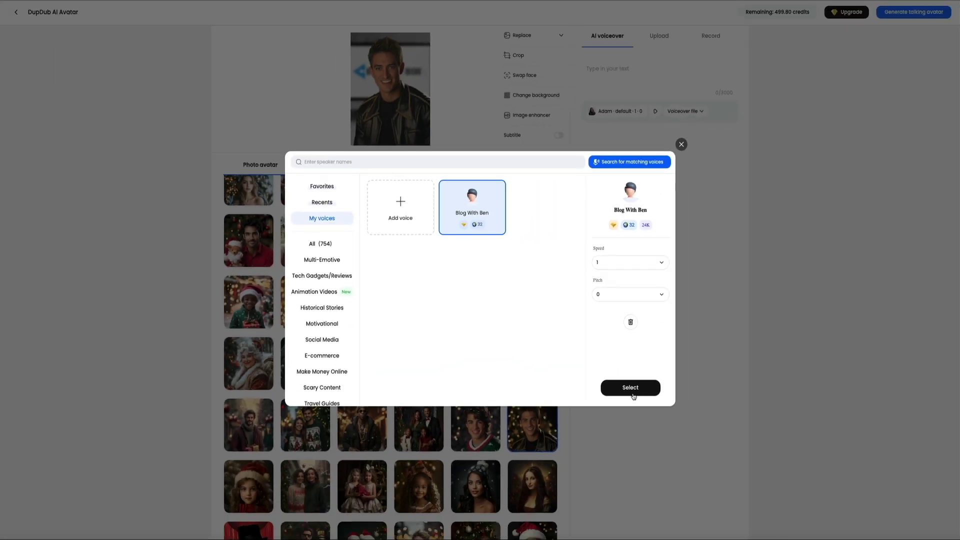
click(750, 492)
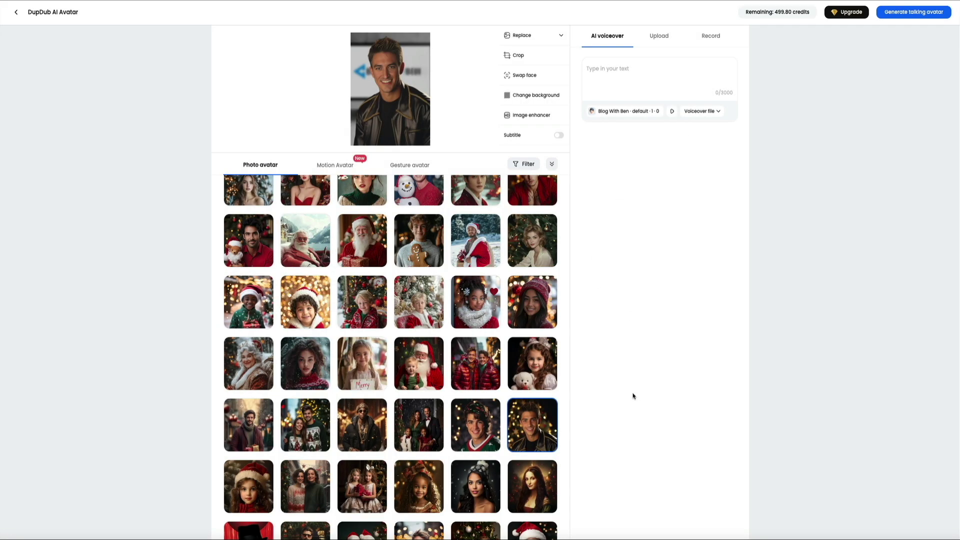
- Paste the prepared script into the voiceover and generate the photo talking avatar
click(619, 70)
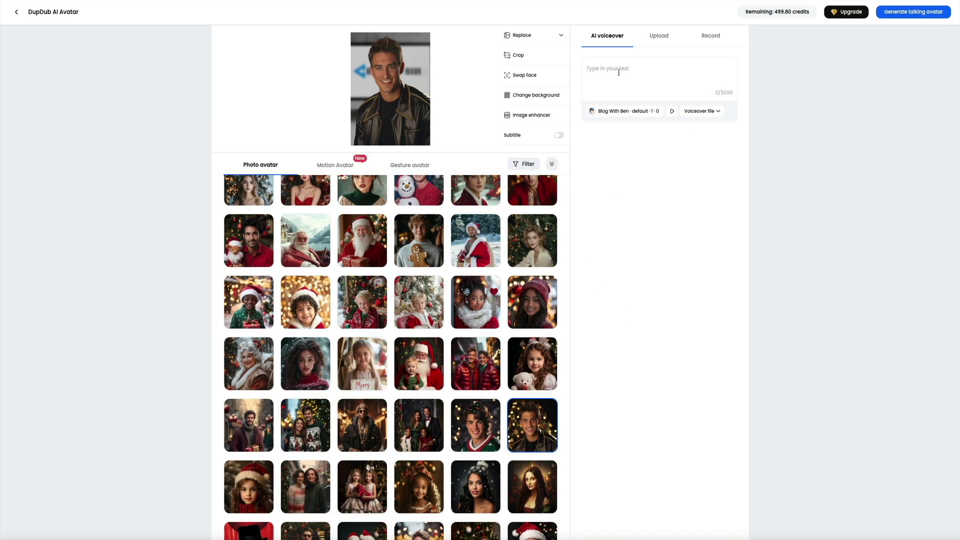
text(With DupDub, you can turn any script into a natural-sounding voiceover in seconds. You can choose from hundreds of voices in multiple languages, fine-tune the tone and pacing, and even match the voice to different character styles. Whether you’re creating videos, podcasts, or training content, DupDub helps you produce professional audio quickly and easily—without stepping into a recording booth.)
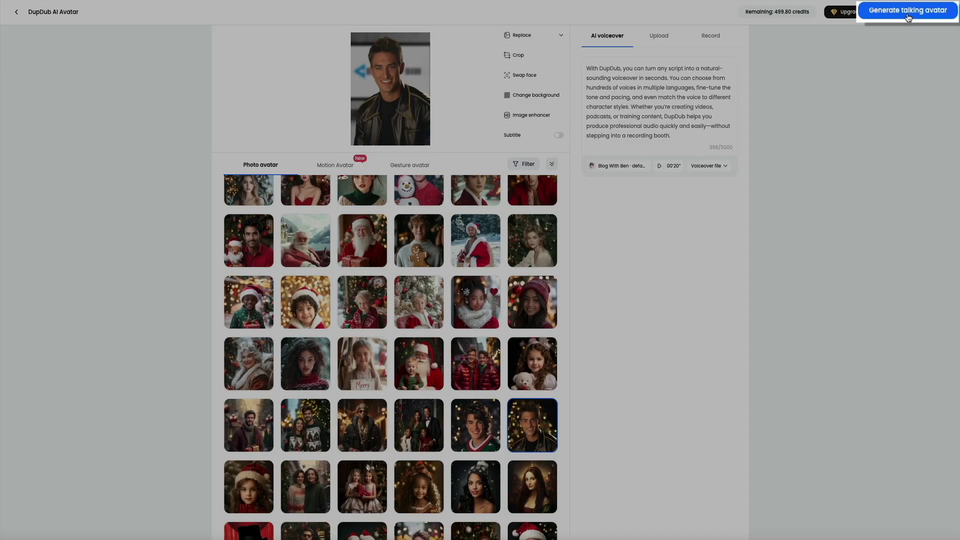
click(912, 13)
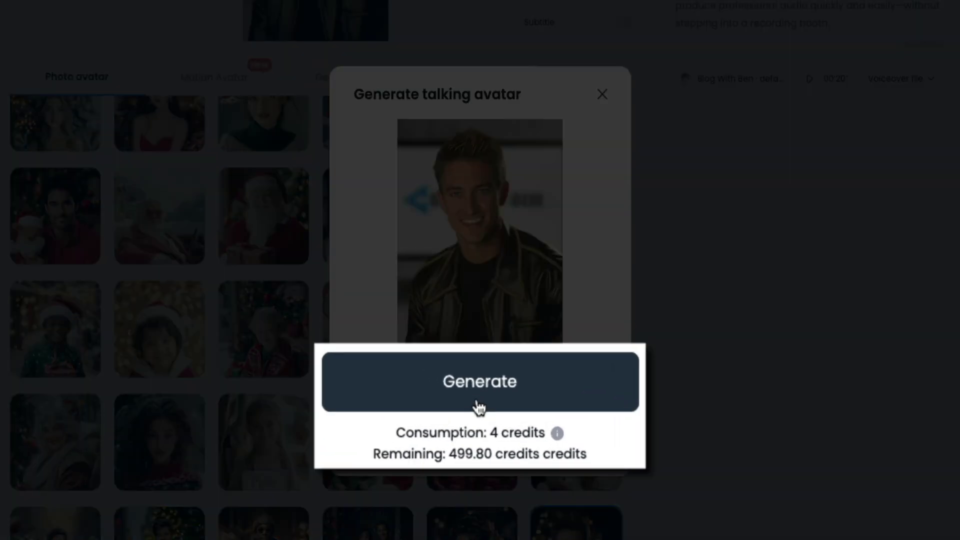
click(479, 406)
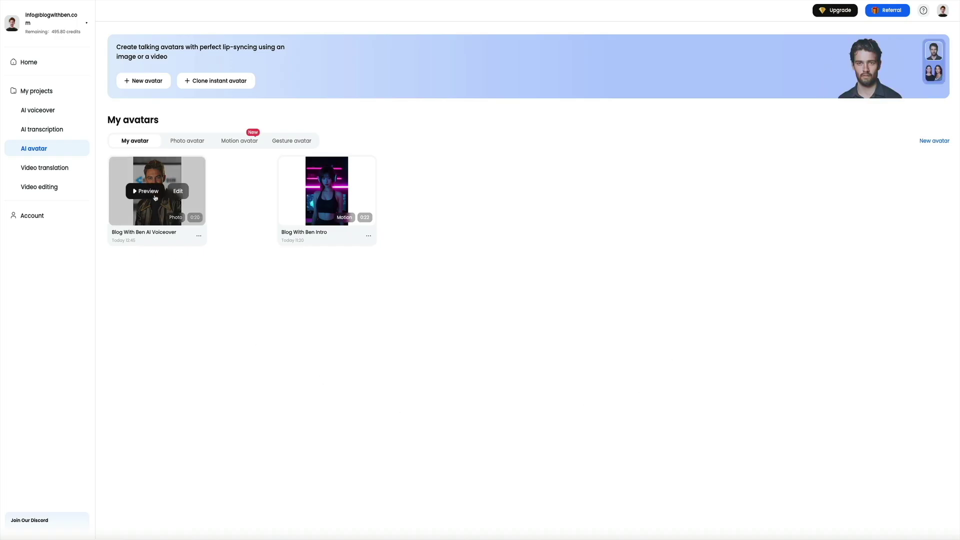
- Watch the Blog With Ben AI Voiceover preview, then preview the Untitled gesture avatar
click(148, 190)
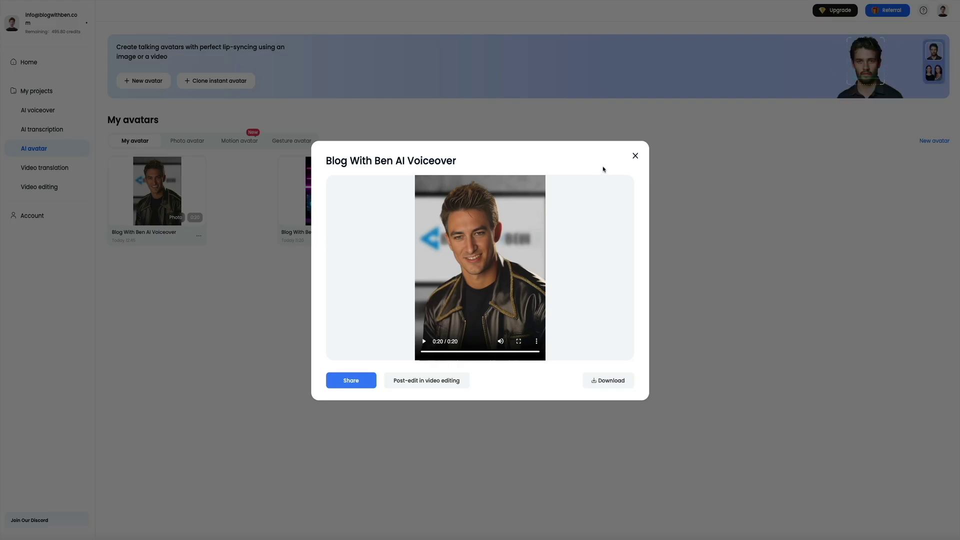
click(635, 155)
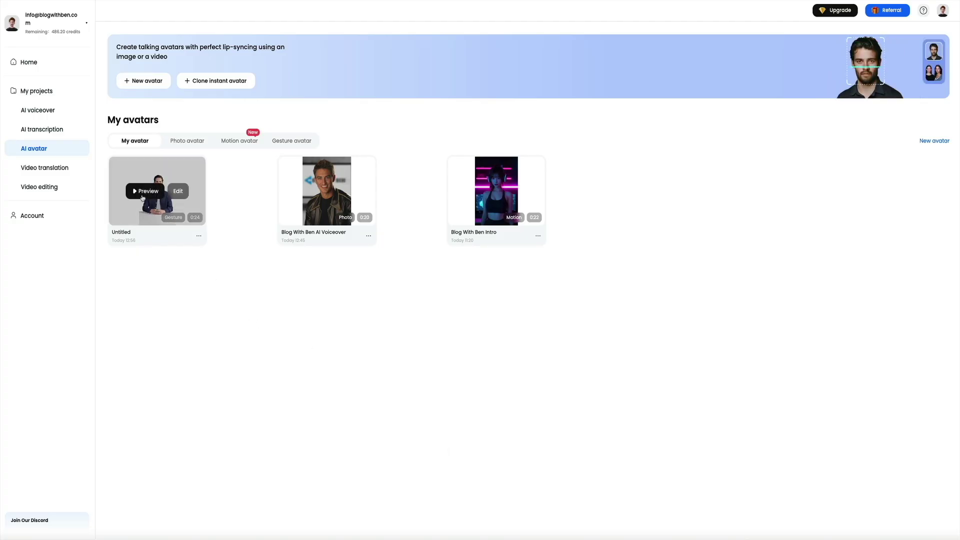
click(143, 192)
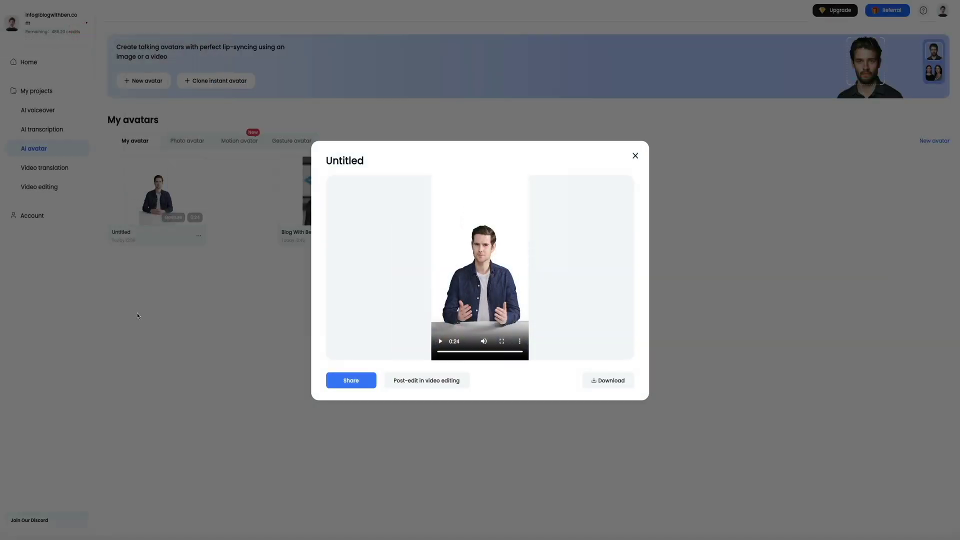
- Close the Untitled gesture avatar preview
click(635, 156)
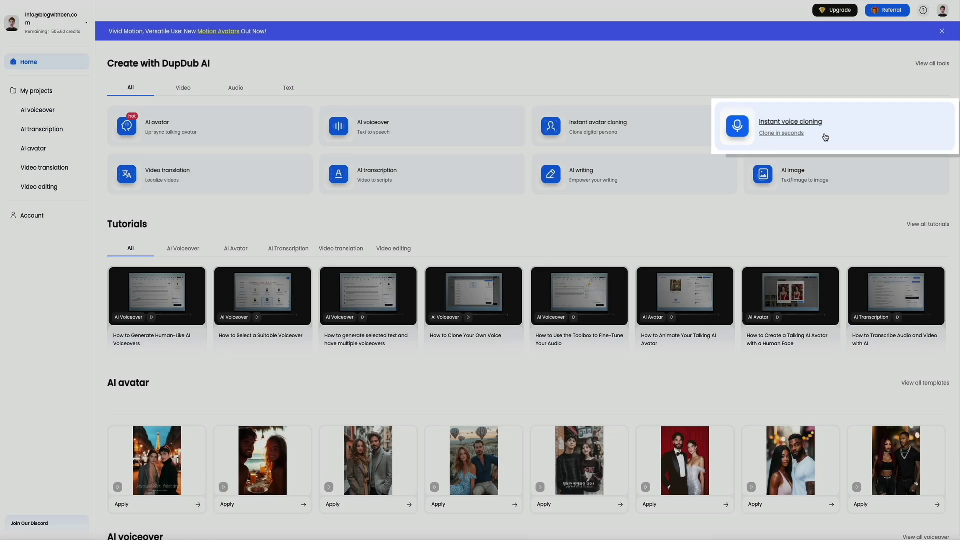
- Open the Instant voice cloning Add voice form and select its Name field
click(763, 134)
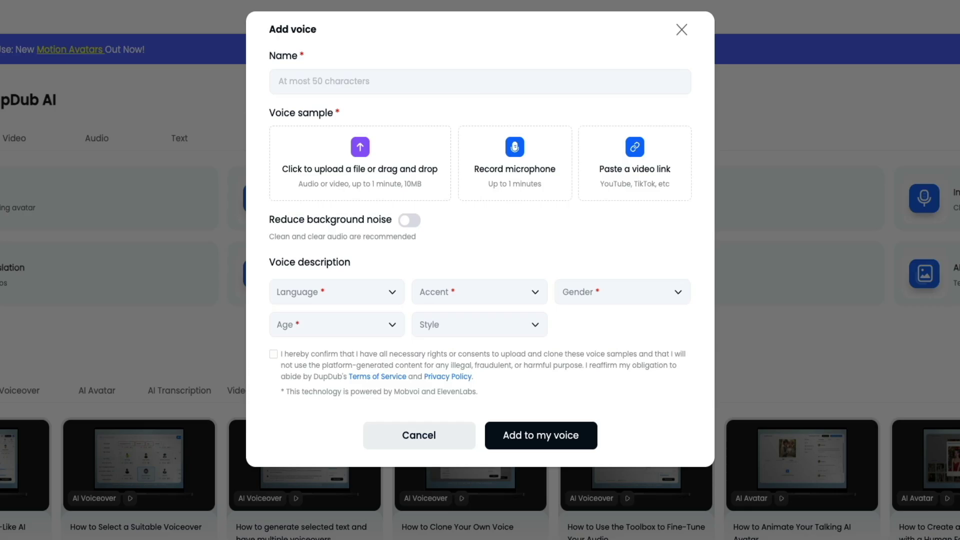
click(371, 79)
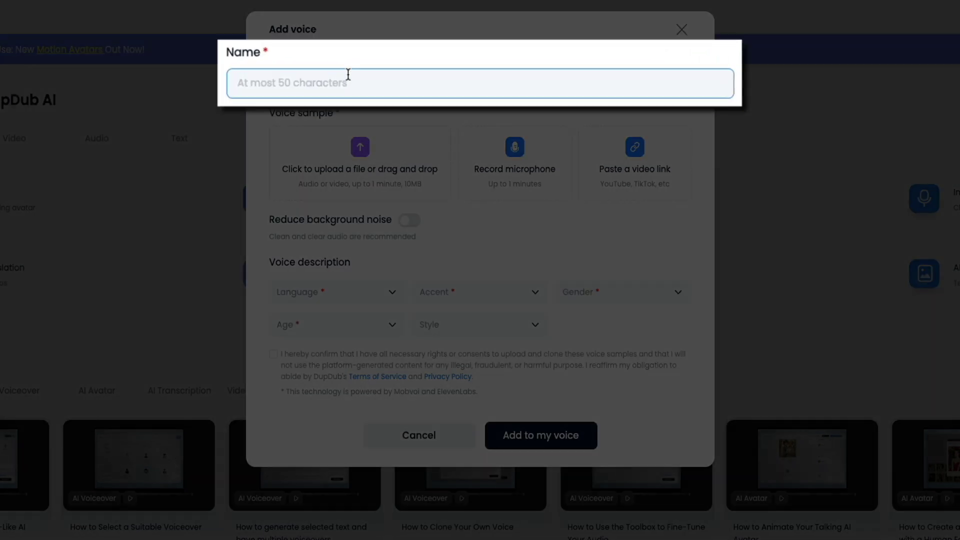
- Name the voice 'Blog With Ben', upload the 00:43 MP3 from Downloads, and enable noise reduction
text(Blog With Ben)
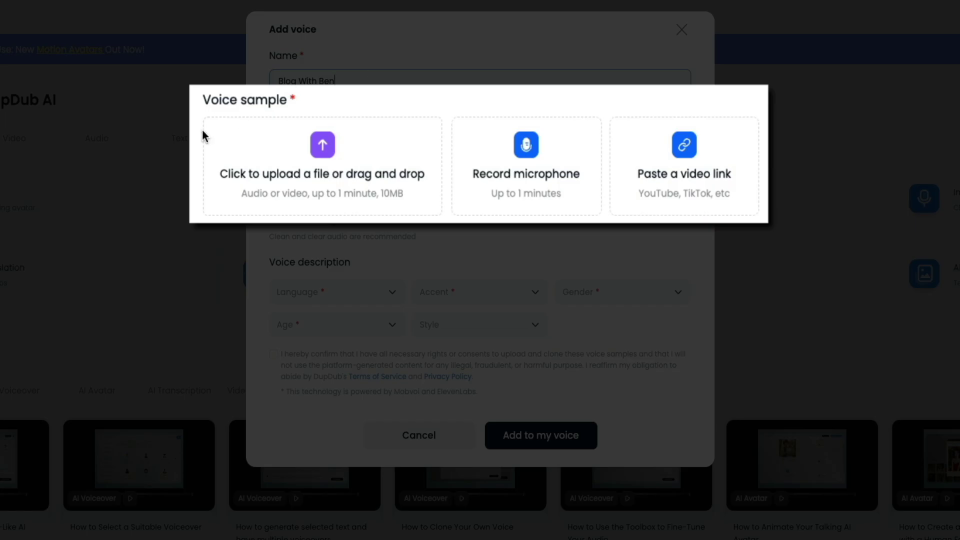
click(280, 189)
click(382, 311)
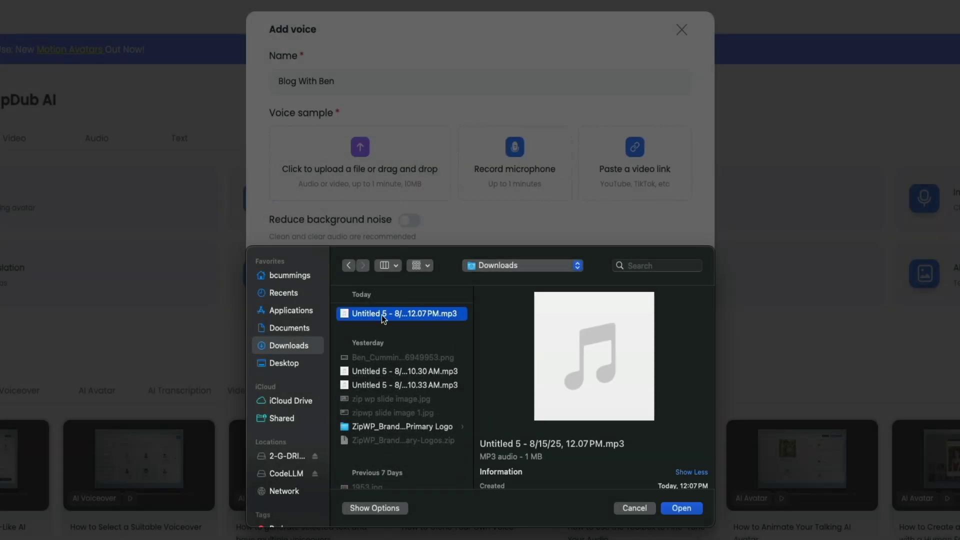
click(681, 507)
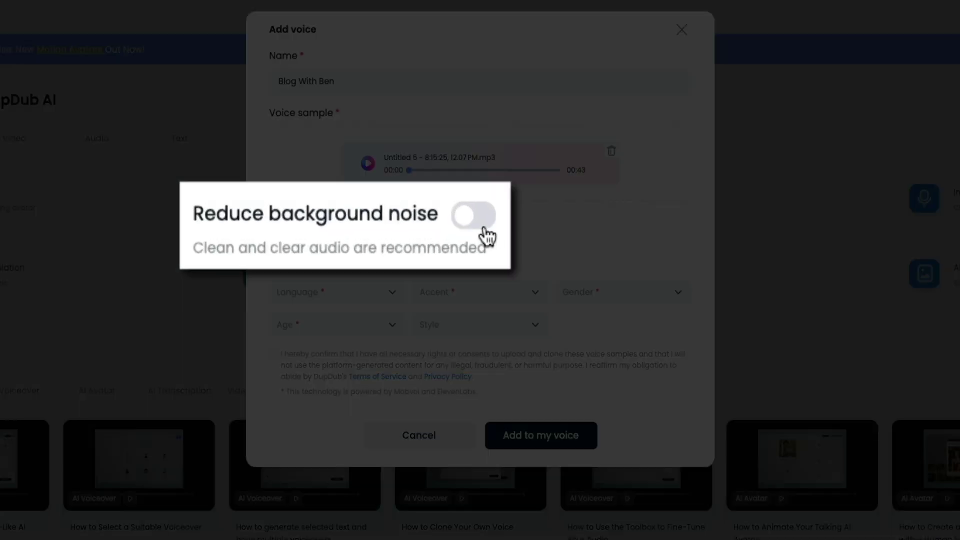
click(409, 220)
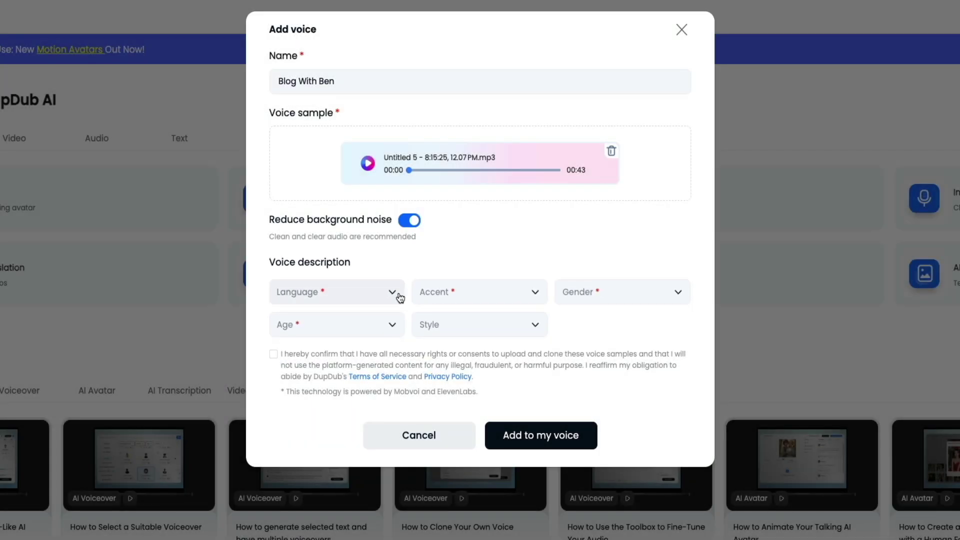
- Describe the voice as English, American, Male, Adults, Friendly and add it to My voices
click(395, 293)
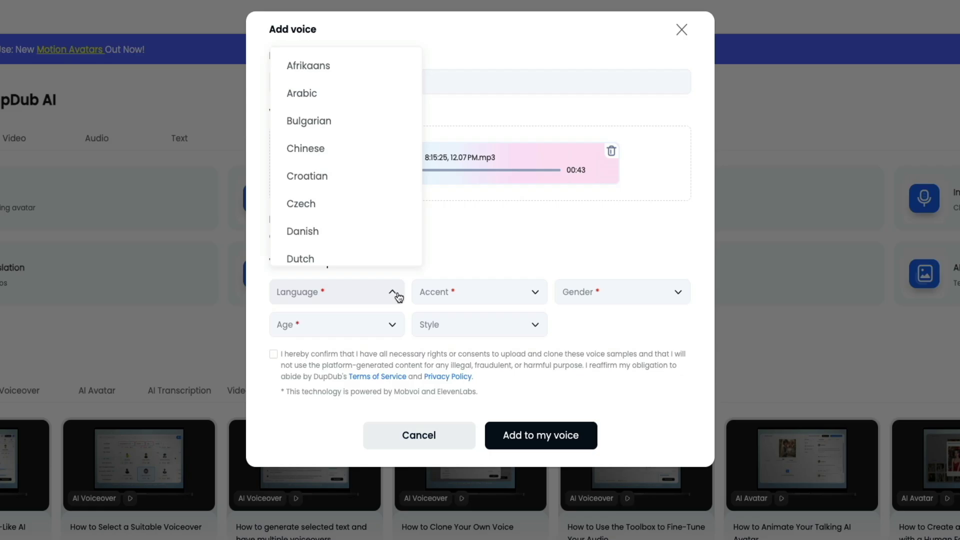
scroll(355, 211, down, 5)
scroll(345, 190, up, 2)
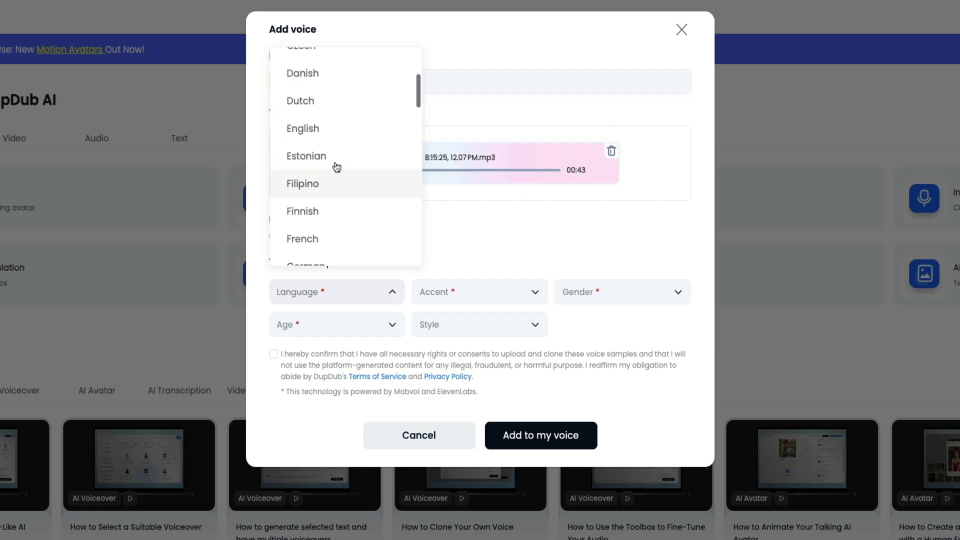
click(331, 131)
click(534, 295)
click(452, 64)
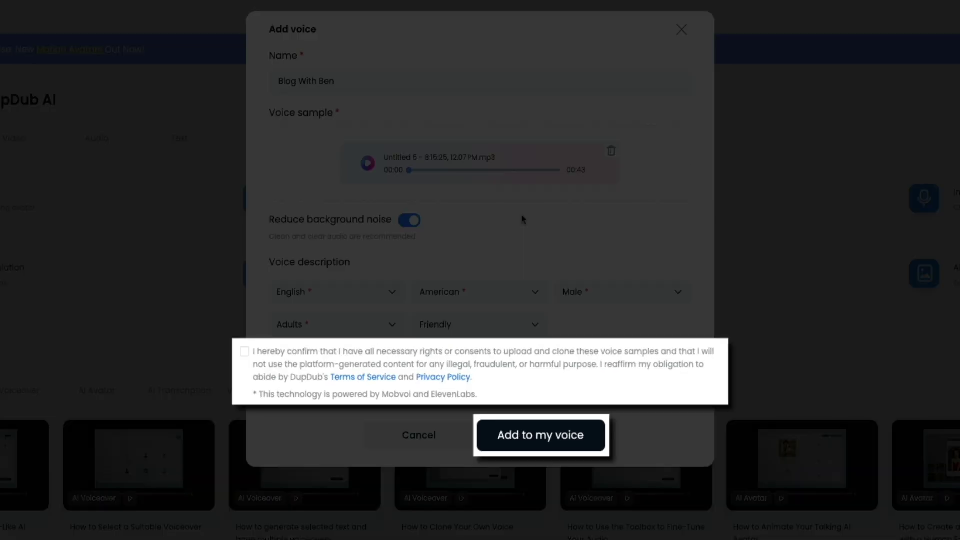
click(542, 448)
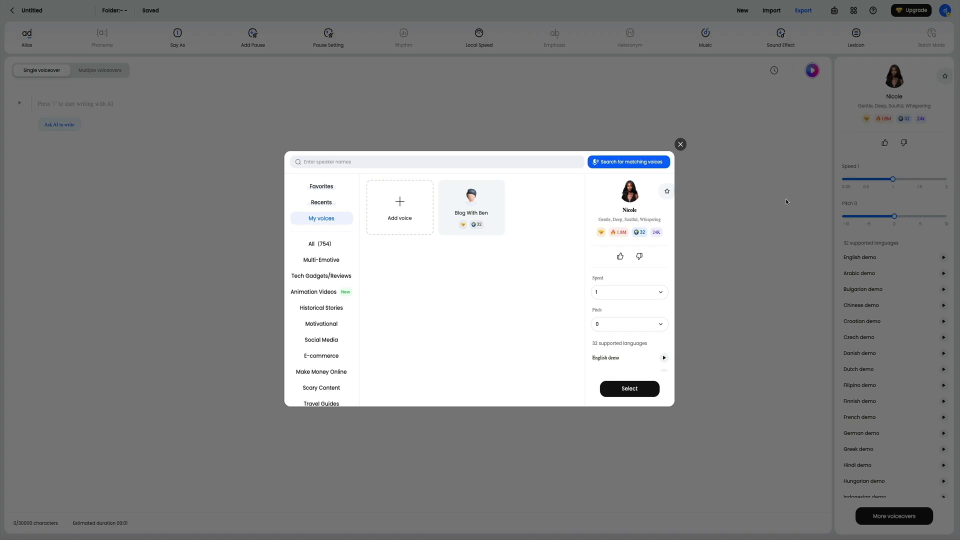
- Make Blog With Ben the speaker of the new voiceover project
click(491, 208)
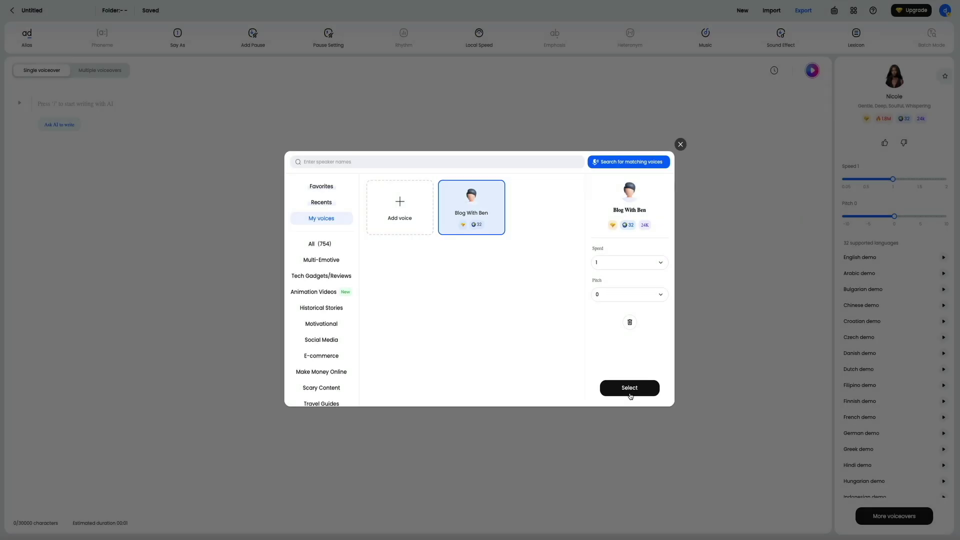
click(629, 397)
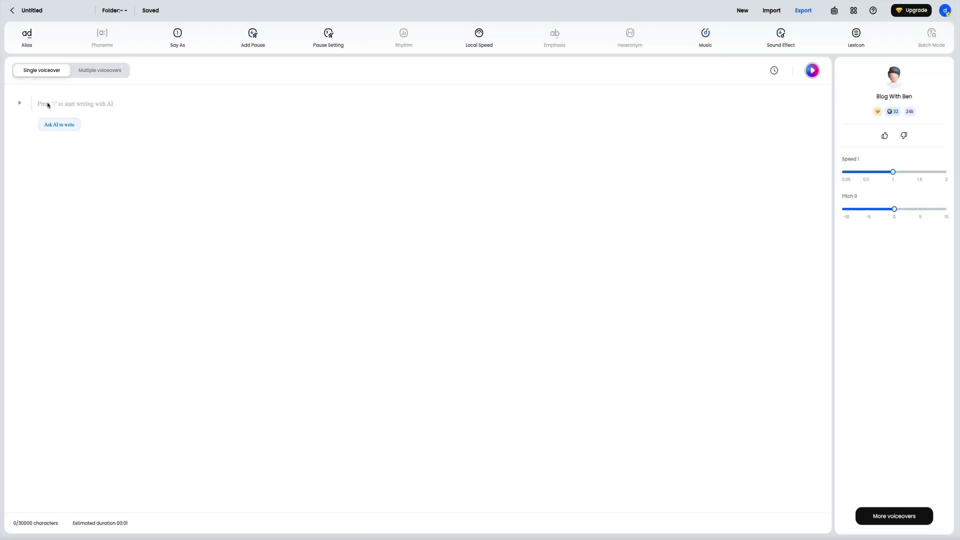
- Paste the WordPress Block Builder paragraph as the script and generate its 00:22 audio
click(47, 103)
text(Now that the site is up and running, let’s look at how easy it is to edit it with the WordPress Block Builder. If you chose the Block Builder during setup, you’ll be working in a clean, visual editor where every part of your page—headings, images, buttons, galleries, columns—is a "block" you can add, rearrange, and style right on the canvas. It’s fast, intuitive, and you don’t need to touch a line of code.)
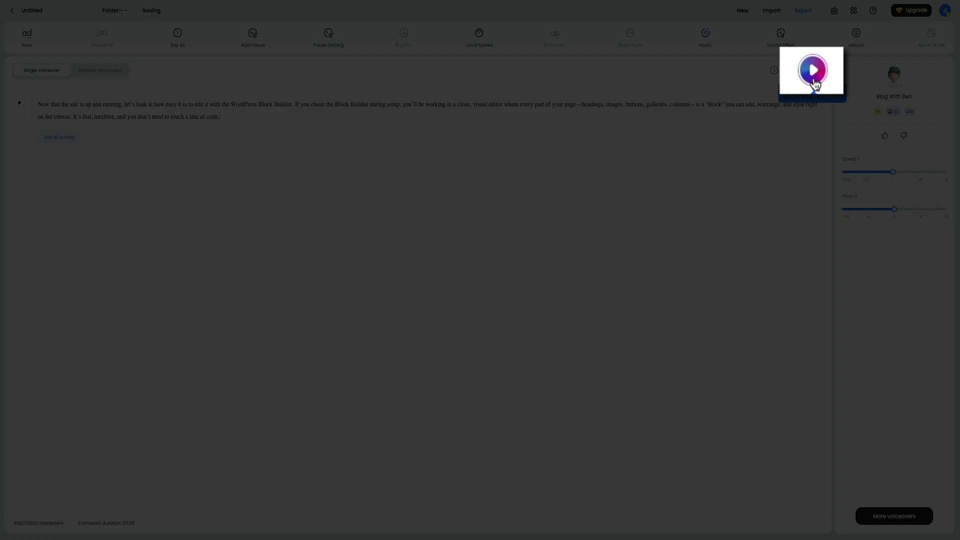
click(812, 72)
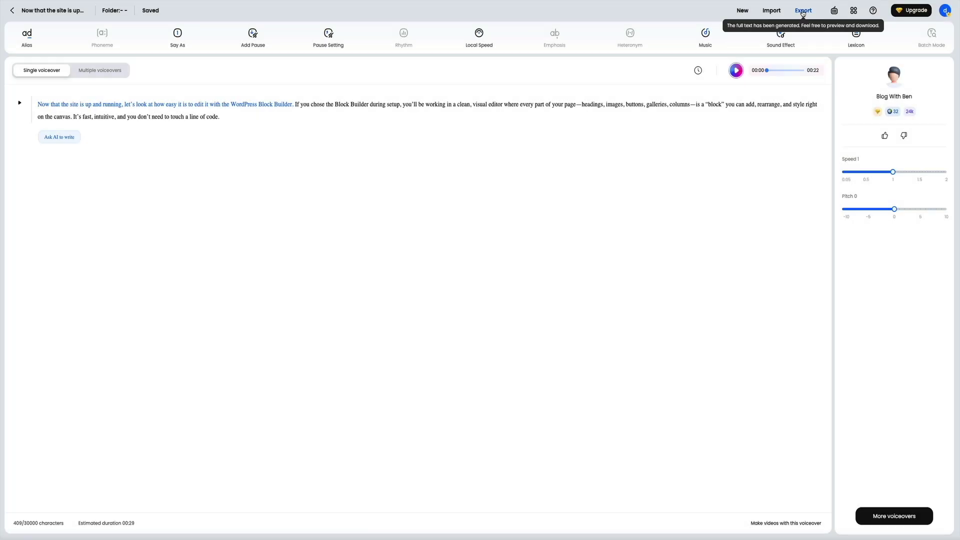
click(801, 10)
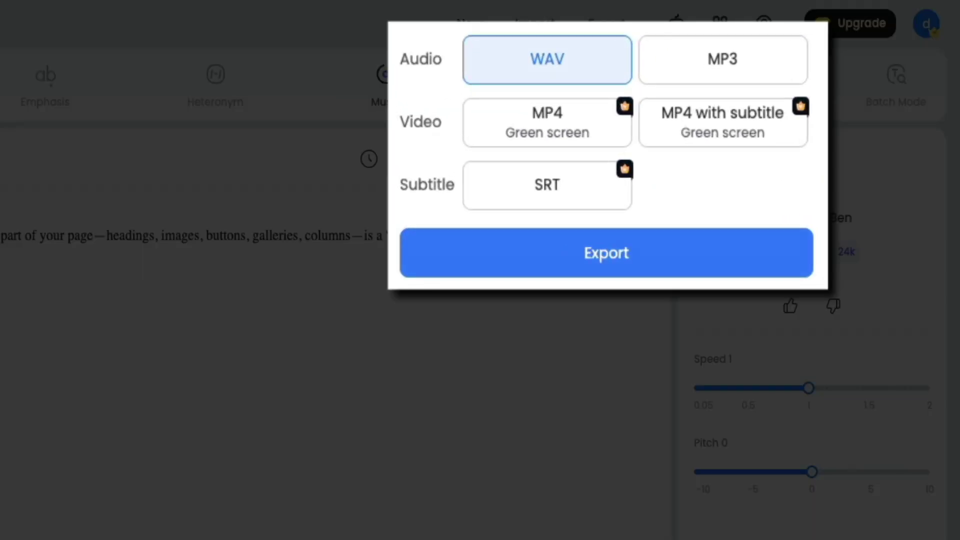
- Switch the voiceover export format from WAV to MP3 and start the download
click(746, 72)
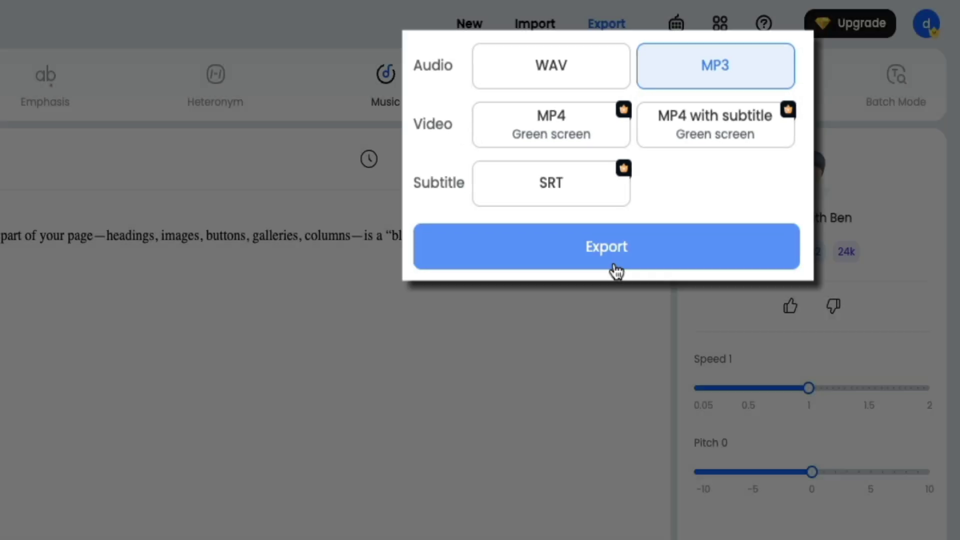
click(613, 274)
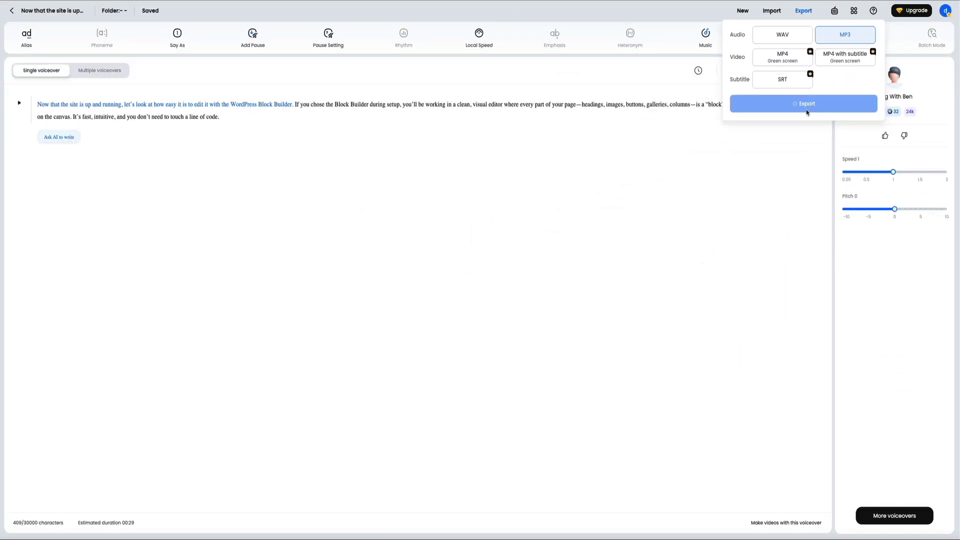